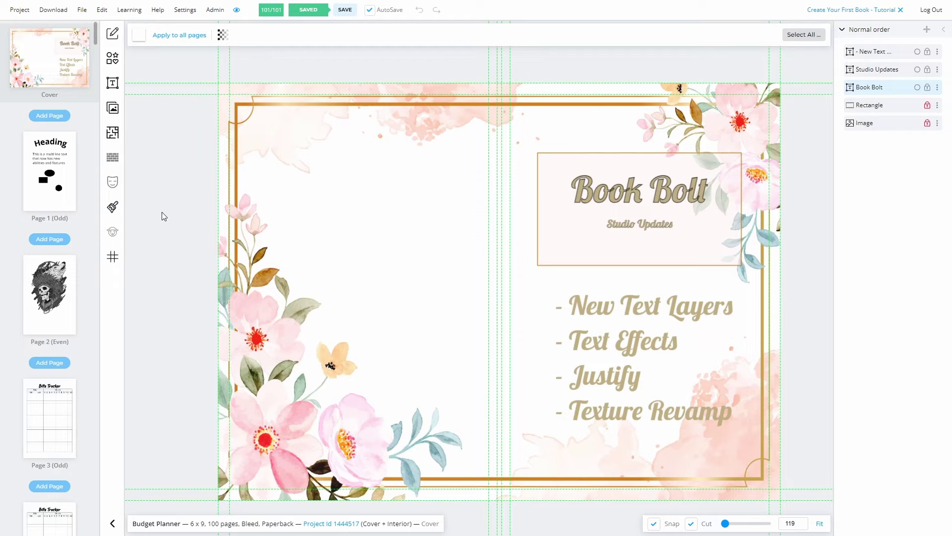
Step: Open interior Page 1 and choose Add Heading from the Text tool's components
{"action": "left_click", "coordinate": [65, 172]}
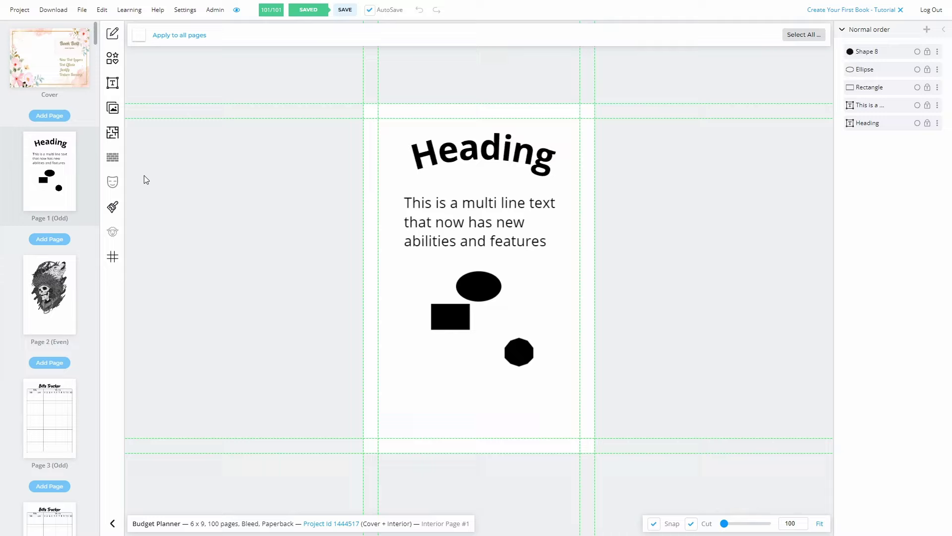
{"action": "left_click", "coordinate": [113, 84]}
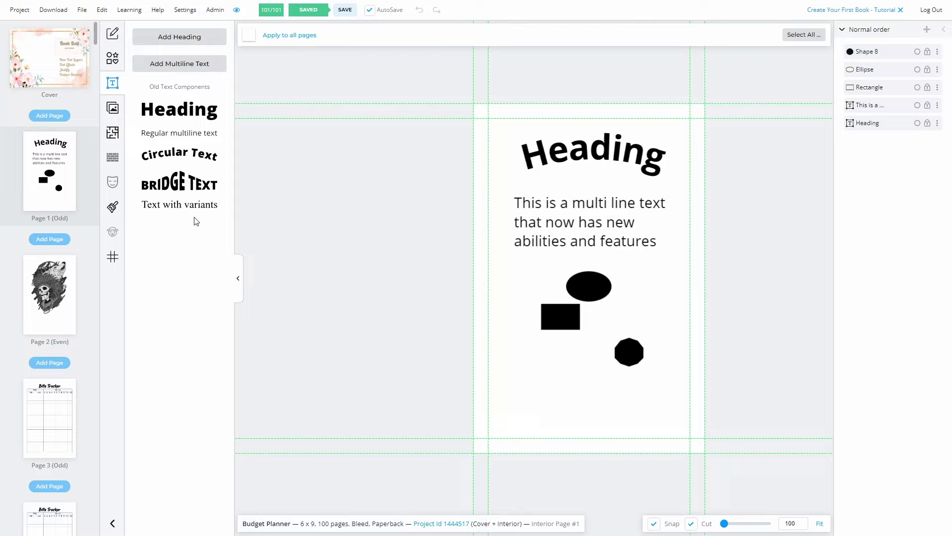
{"action": "left_click", "coordinate": [186, 43]}
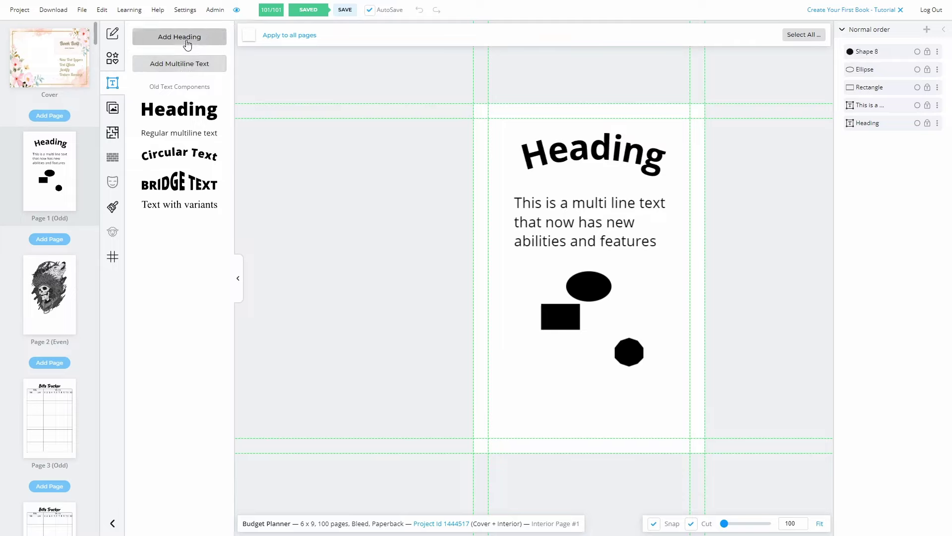
Step: Add a Heading and drag it down below the black shapes, then bring up its text effects
{"action": "left_click", "coordinate": [187, 43]}
{"action": "left_click_drag", "start_coordinate": [557, 280], "coordinate": [556, 395]}
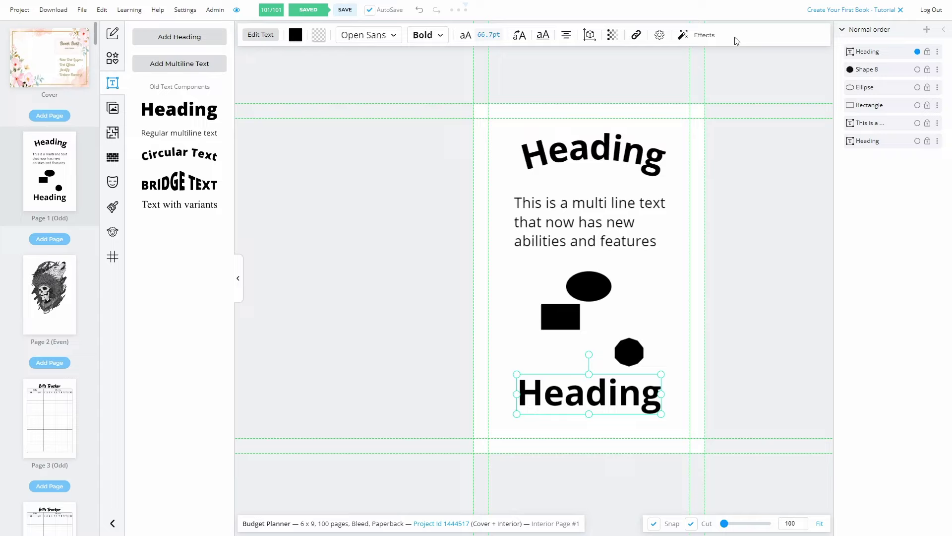
{"action": "left_click", "coordinate": [693, 40]}
Step: Enable the Heading's Border effect in dark red #9C0808 with weight 29
{"action": "left_click_drag", "start_coordinate": [394, 74], "coordinate": [384, 208]}
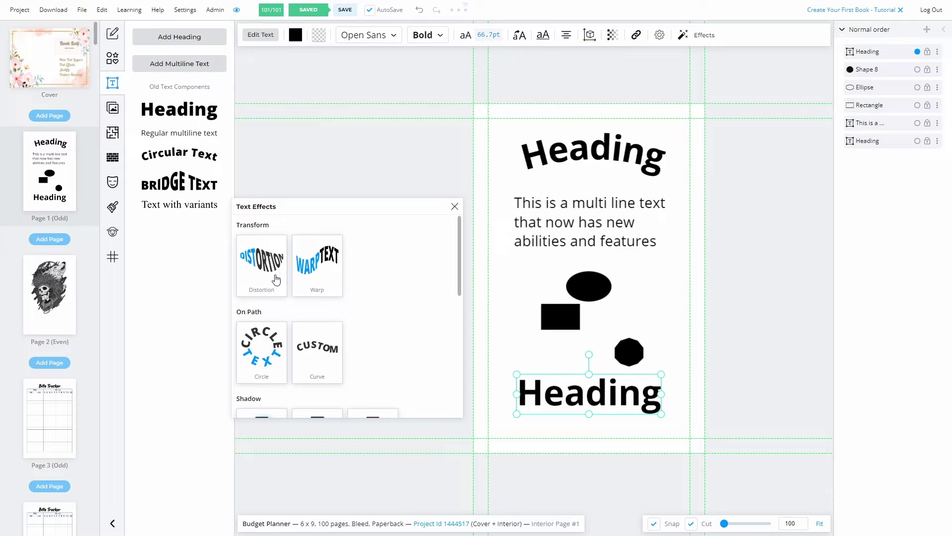
{"action": "scroll", "coordinate": [276, 281], "scroll_direction": "down", "scroll_amount": 3}
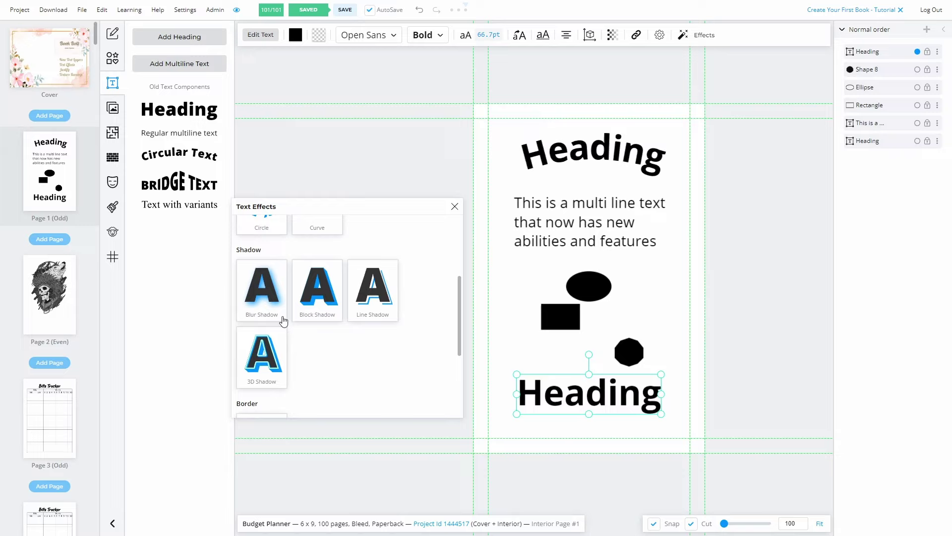
{"action": "scroll", "coordinate": [321, 317], "scroll_direction": "down", "scroll_amount": 3}
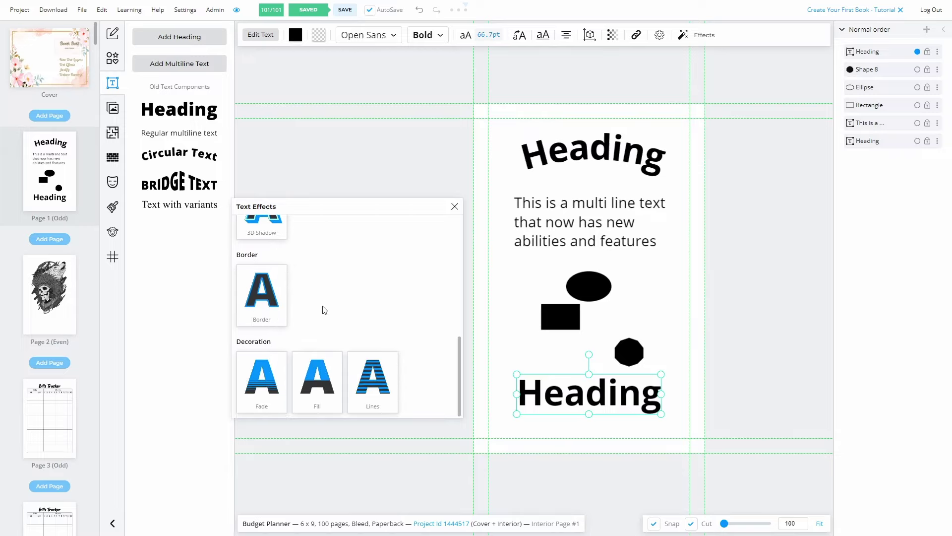
{"action": "left_click", "coordinate": [262, 294]}
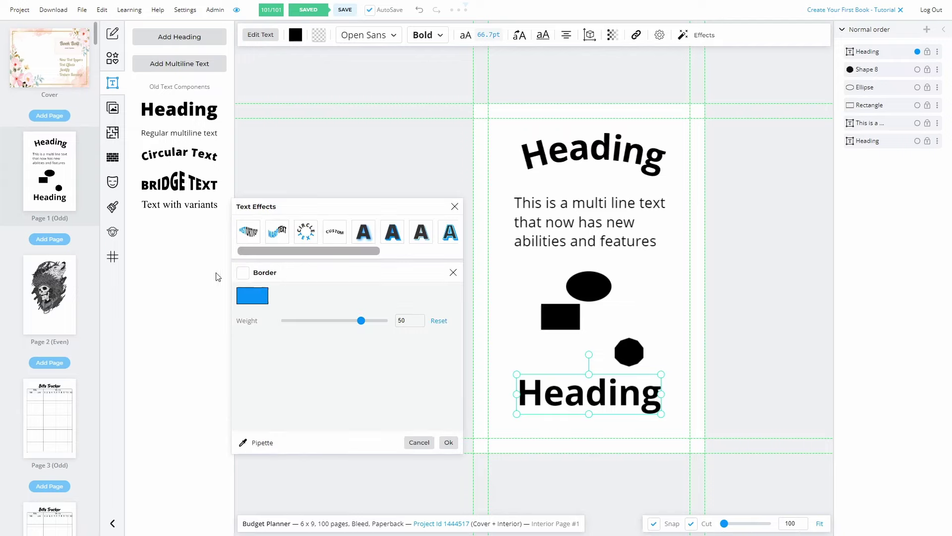
{"action": "left_click", "coordinate": [242, 274]}
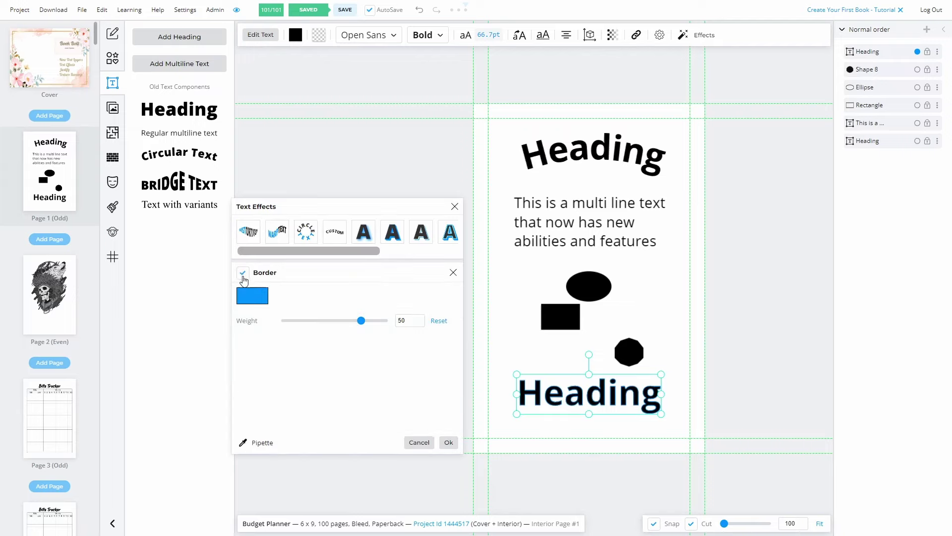
{"action": "left_click", "coordinate": [256, 299]}
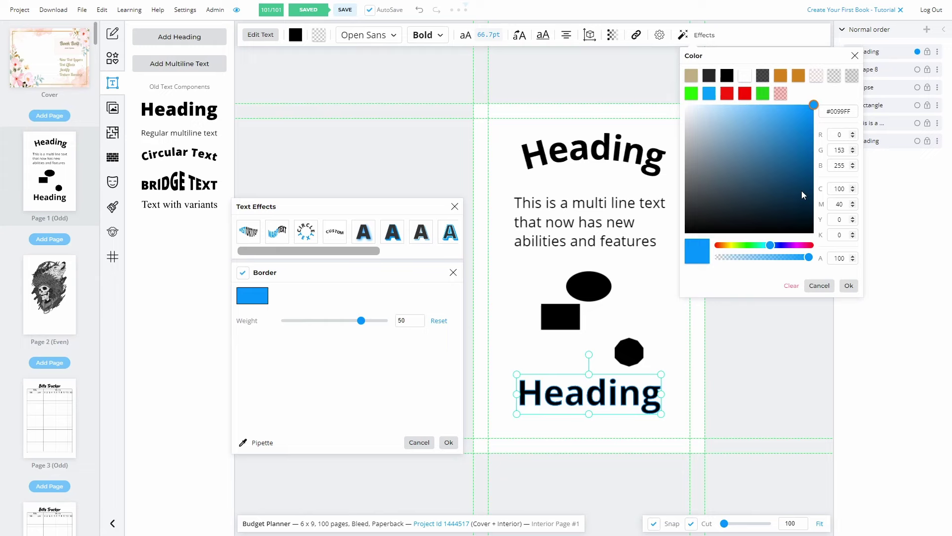
{"action": "left_click_drag", "start_coordinate": [802, 190], "coordinate": [806, 122]}
{"action": "scroll", "coordinate": [568, 357], "scroll_direction": "up", "scroll_amount": 5}
{"action": "left_click", "coordinate": [807, 156]}
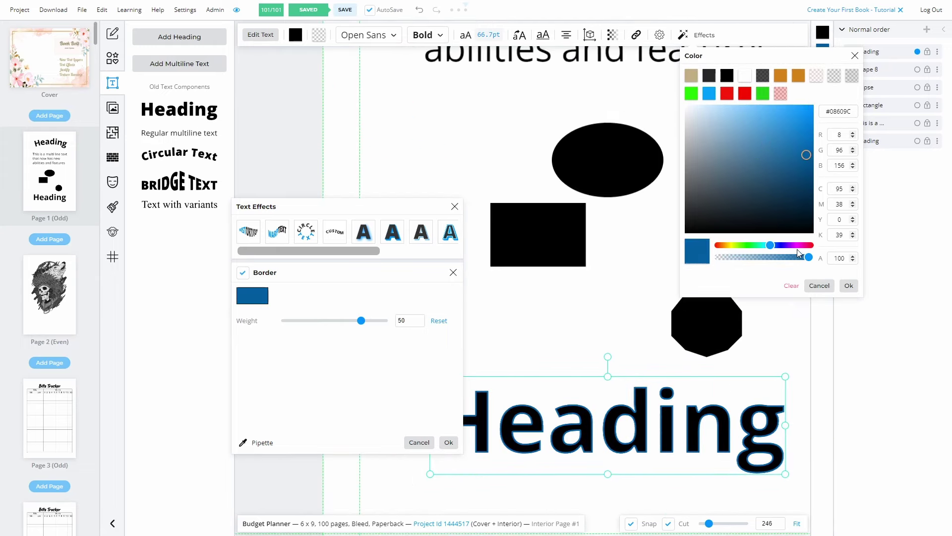
{"action": "left_click_drag", "start_coordinate": [796, 247], "coordinate": [813, 245]}
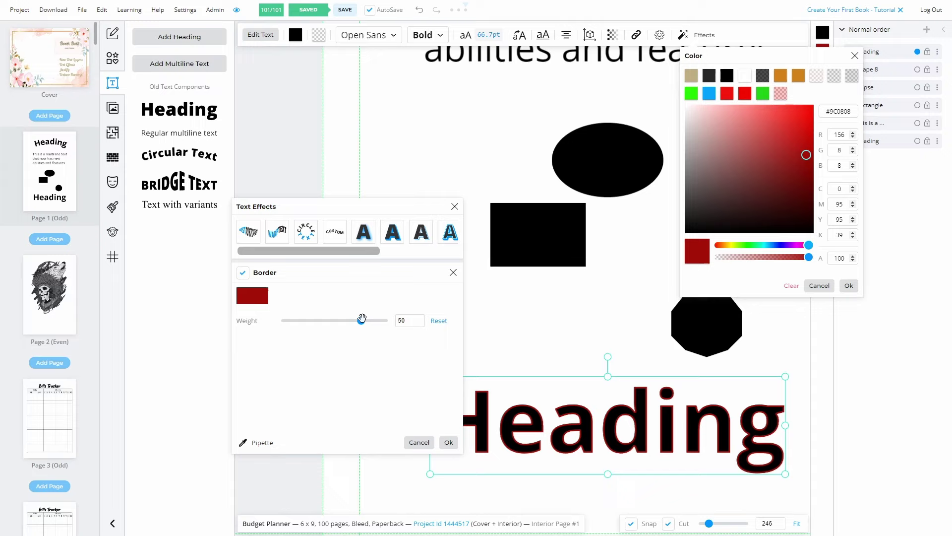
{"action": "mouse_move", "coordinate": [361, 321]}
{"action": "left_mouse_down"}
{"action": "mouse_move", "coordinate": [378, 320]}
{"action": "mouse_move", "coordinate": [334, 320]}
{"action": "mouse_move", "coordinate": [364, 321]}
{"action": "mouse_move", "coordinate": [350, 322]}
{"action": "left_mouse_up"}
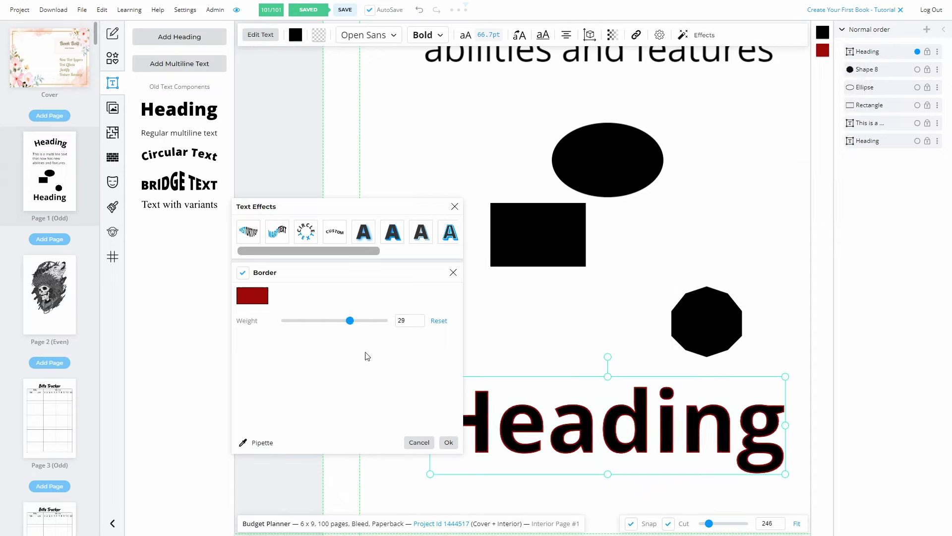
{"action": "left_click", "coordinate": [448, 443]}
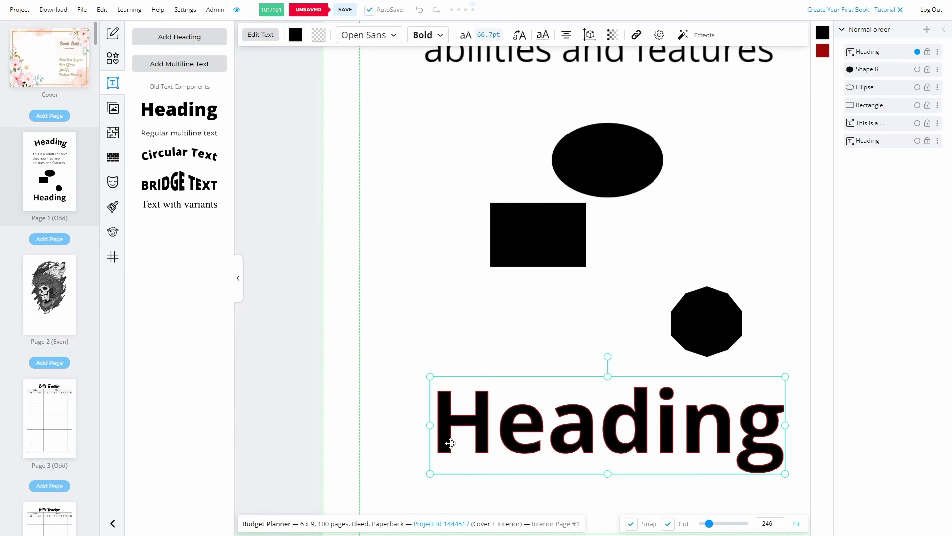
Step: Apply the Circle on-path effect to the lower Heading
{"action": "left_click", "coordinate": [797, 523]}
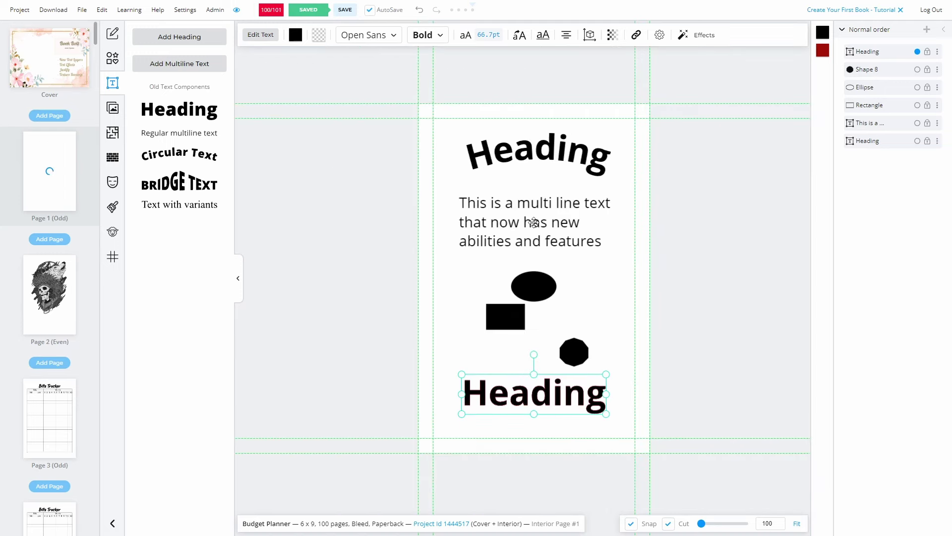
{"action": "left_click", "coordinate": [703, 36]}
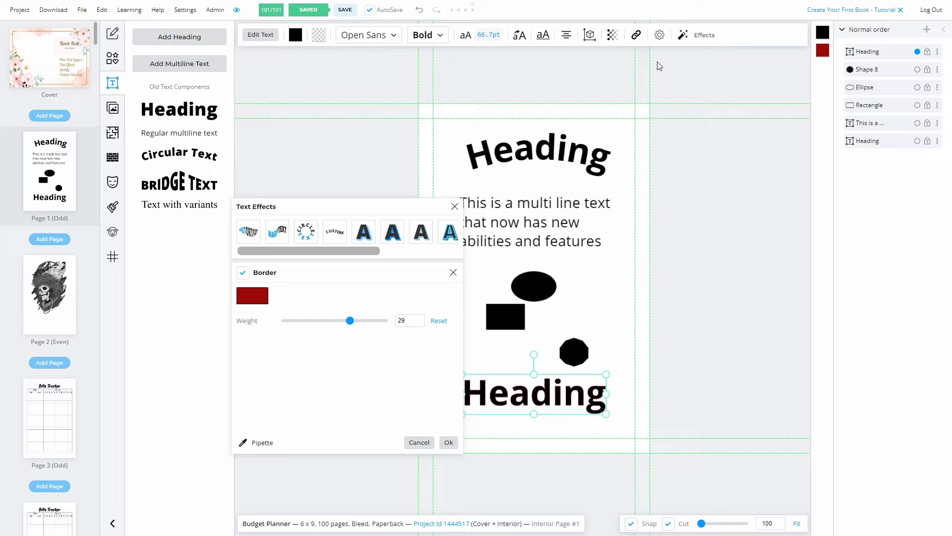
{"action": "left_click_drag", "start_coordinate": [334, 208], "coordinate": [328, 202]}
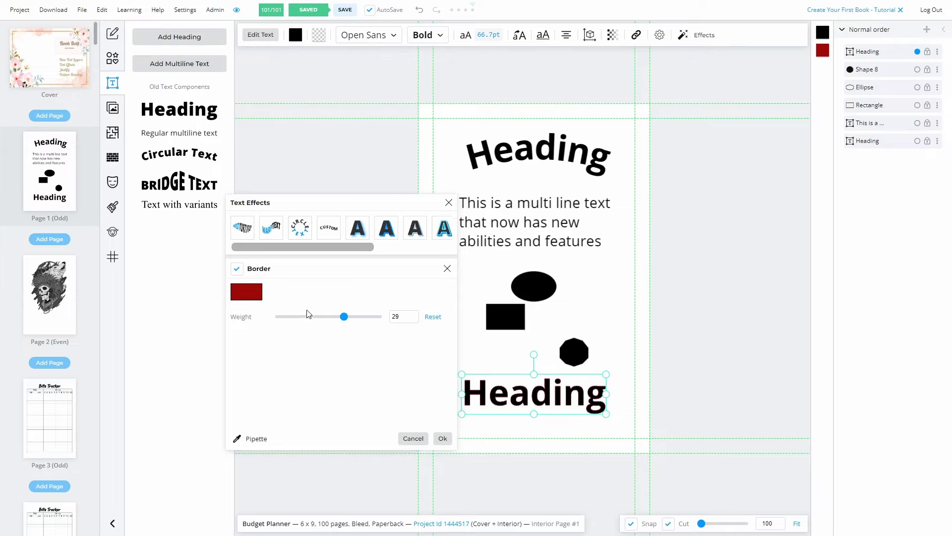
{"action": "mouse_move", "coordinate": [292, 247]}
{"action": "left_mouse_down"}
{"action": "mouse_move", "coordinate": [318, 249]}
{"action": "mouse_move", "coordinate": [302, 248]}
{"action": "left_mouse_up"}
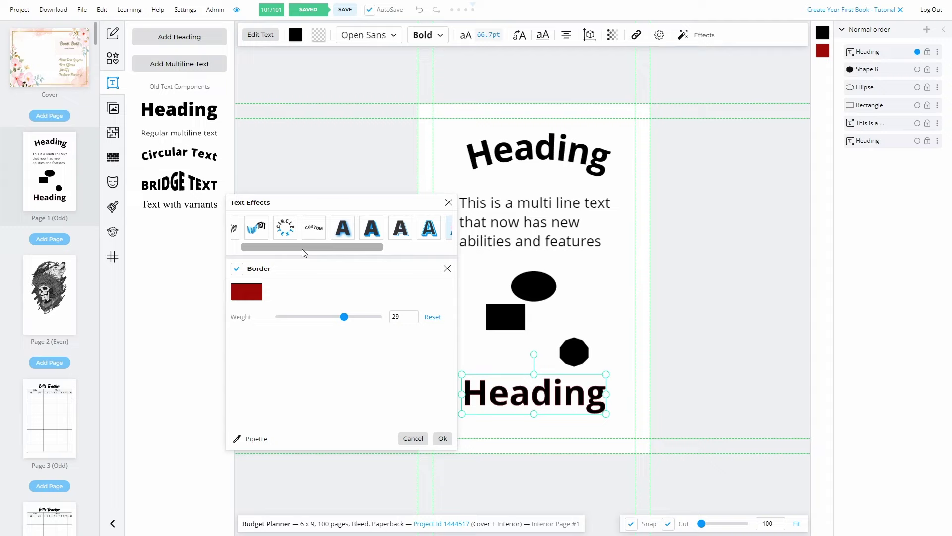
{"action": "left_click", "coordinate": [285, 229]}
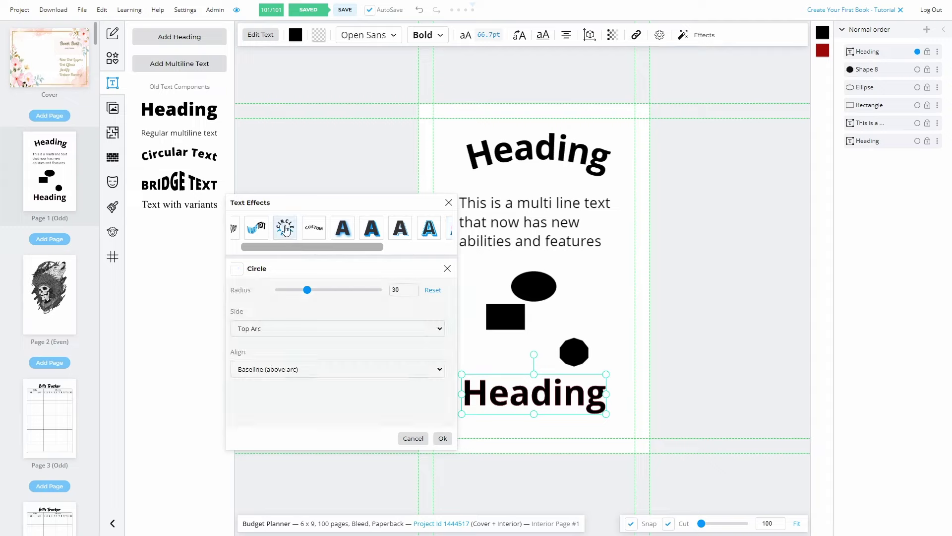
{"action": "left_click", "coordinate": [237, 269]}
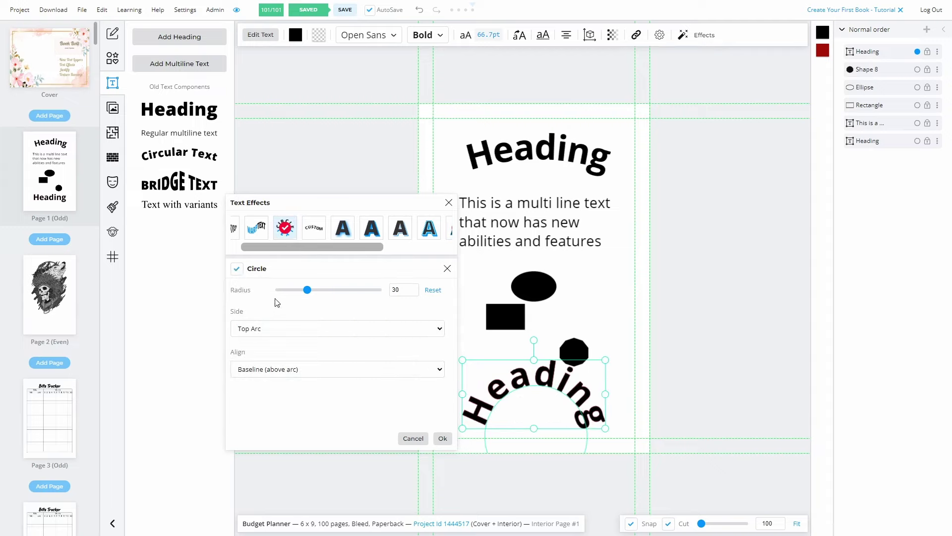
Step: Set the circle arc to the top side, centre-aligned, with radius 41
{"action": "left_click", "coordinate": [263, 333]}
{"action": "left_click", "coordinate": [257, 352]}
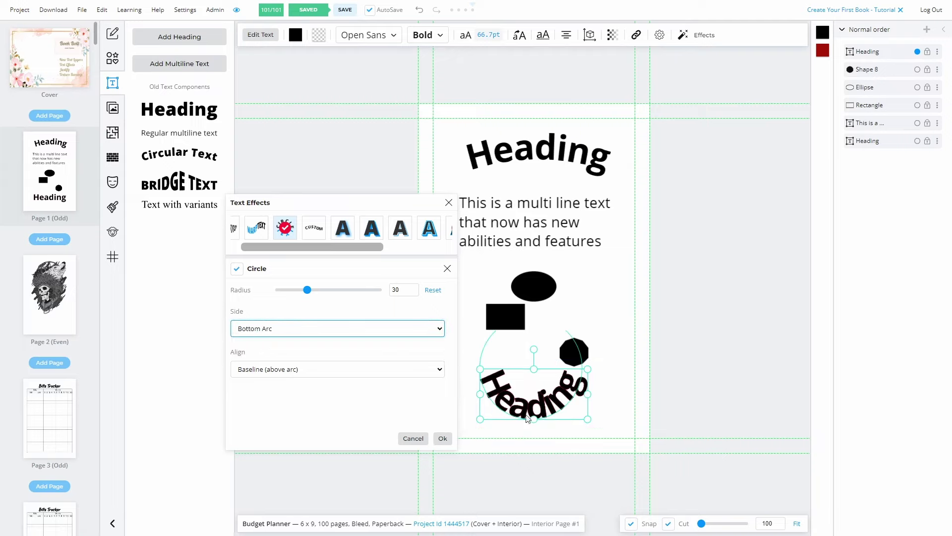
{"action": "left_click", "coordinate": [283, 330]}
{"action": "left_click", "coordinate": [262, 342]}
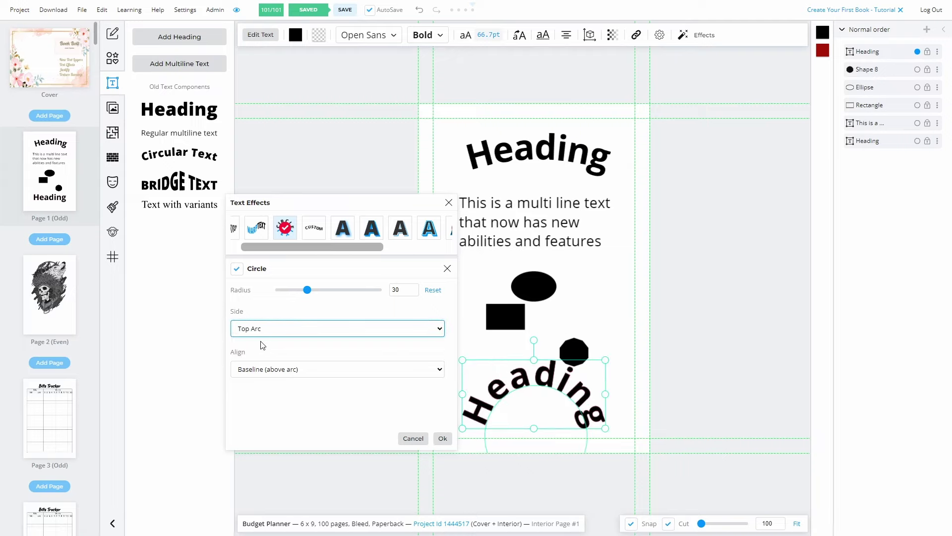
{"action": "left_click", "coordinate": [287, 375]}
{"action": "left_click", "coordinate": [267, 401]}
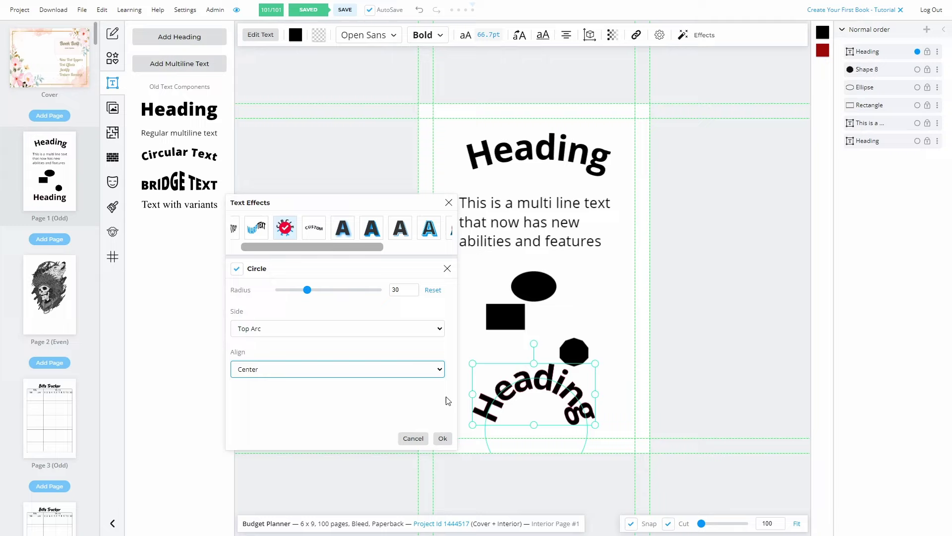
{"action": "mouse_move", "coordinate": [308, 290]}
{"action": "left_mouse_down"}
{"action": "mouse_move", "coordinate": [329, 290]}
{"action": "mouse_move", "coordinate": [320, 292]}
{"action": "left_mouse_up"}
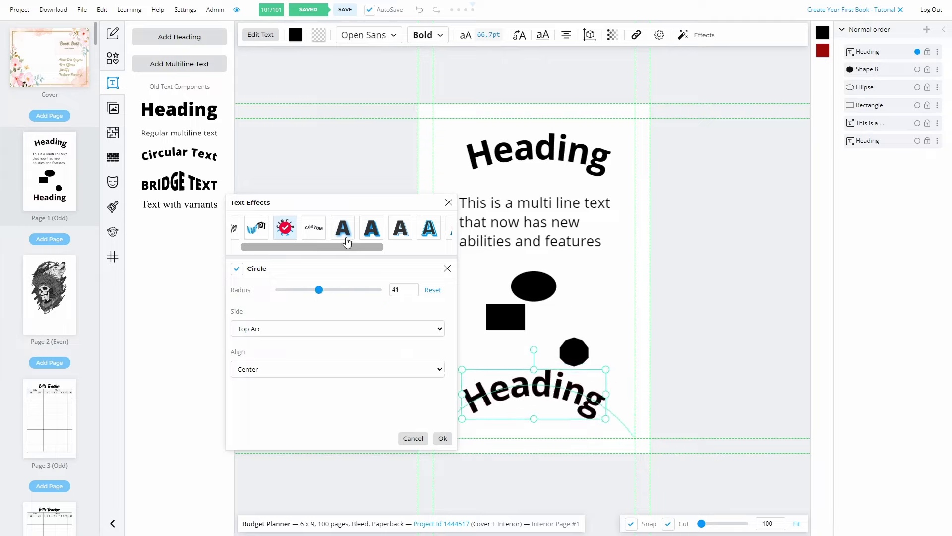
{"action": "left_click", "coordinate": [448, 268]}
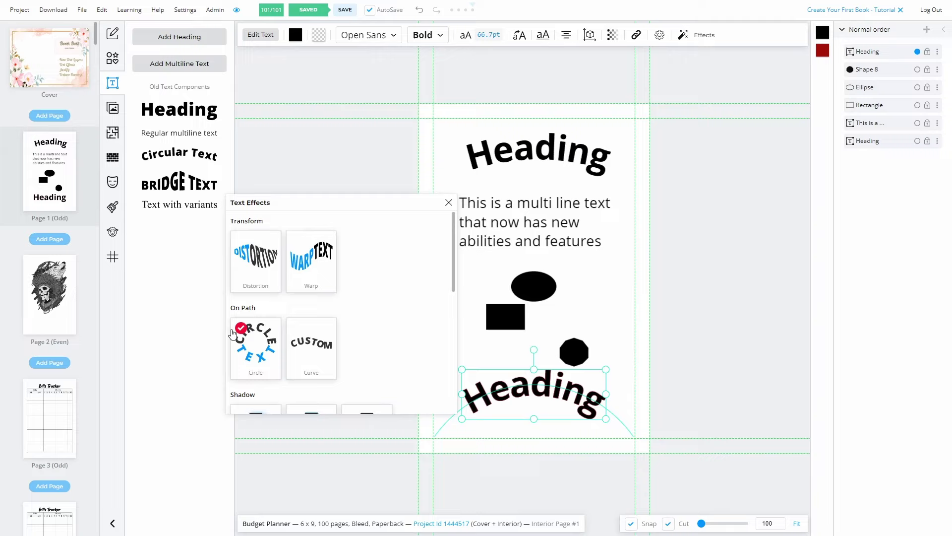
{"action": "scroll", "coordinate": [314, 283], "scroll_direction": "down", "scroll_amount": 6}
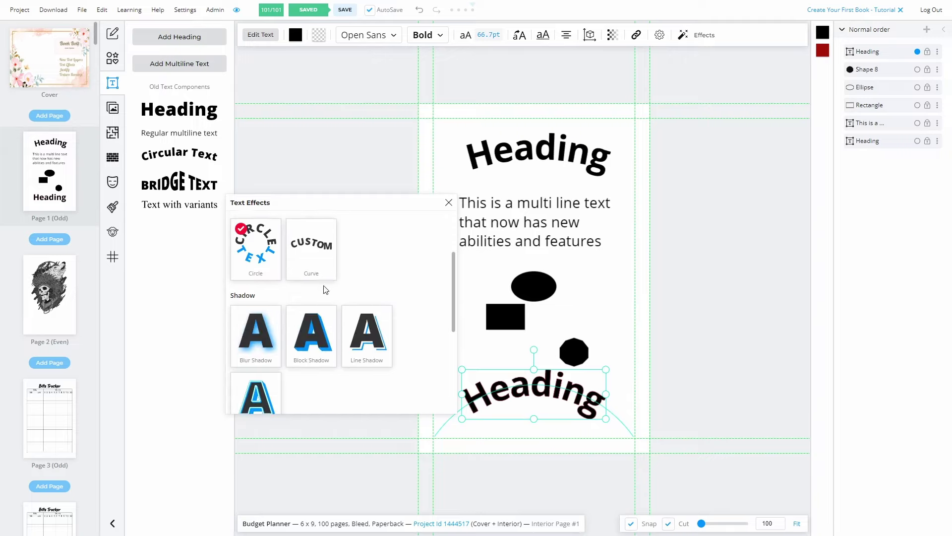
{"action": "scroll", "coordinate": [349, 337], "scroll_direction": "up", "scroll_amount": 6}
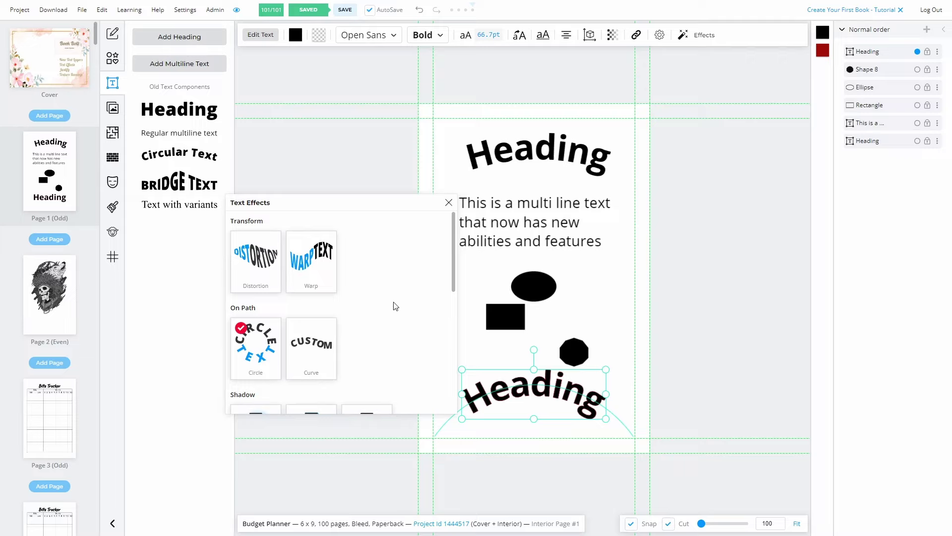
Step: Delete the curved lower Heading and add a new Heading centred below the shapes
{"action": "left_click", "coordinate": [449, 202]}
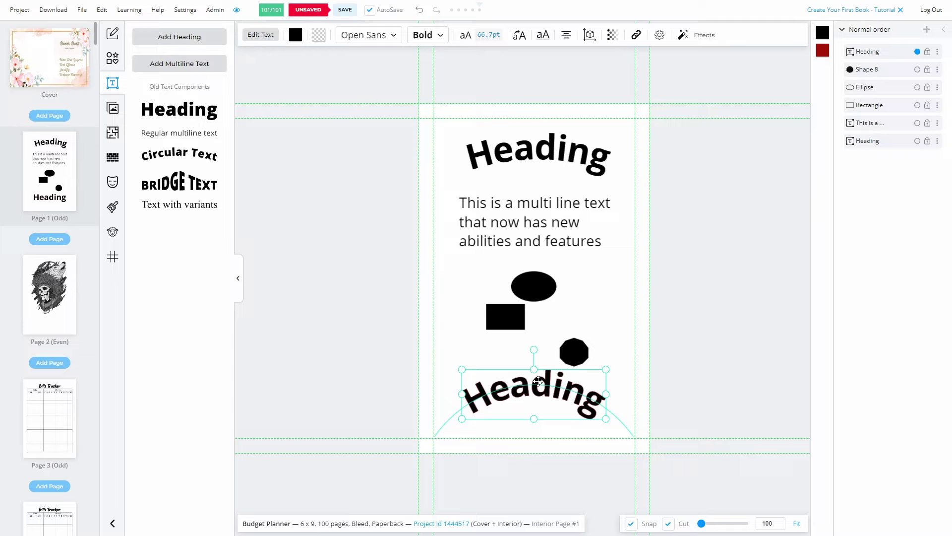
{"action": "double_click", "coordinate": [530, 402]}
{"action": "key", "text": "Delete"}
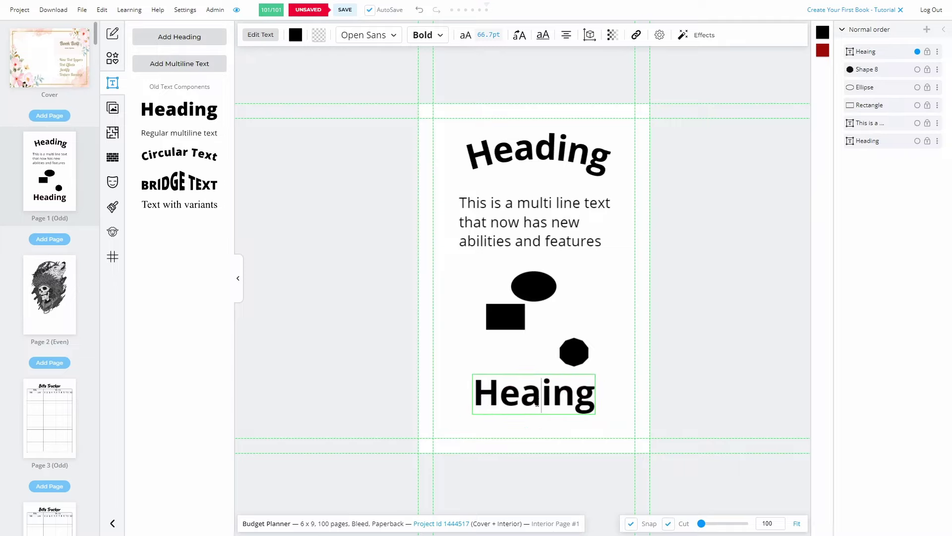
{"action": "key", "text": "Escape"}
{"action": "key", "text": "Delete"}
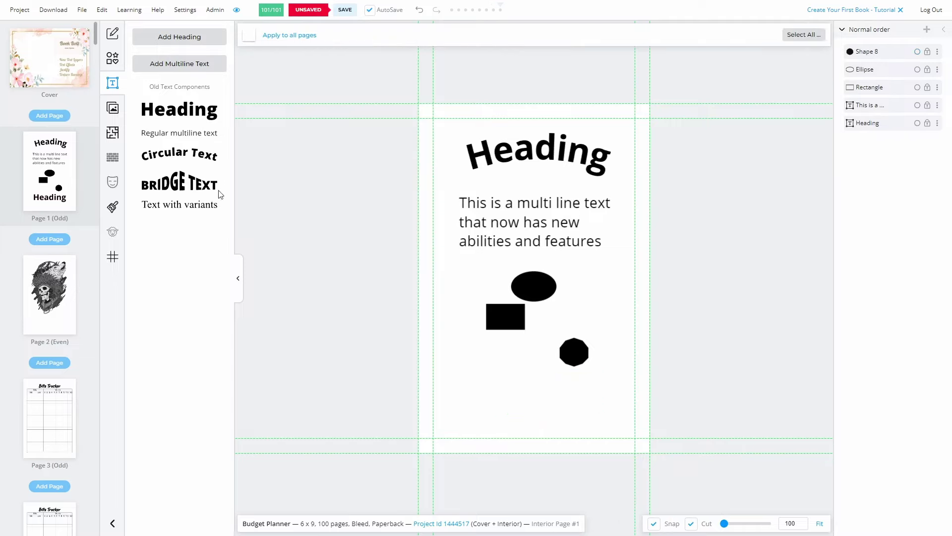
{"action": "left_click", "coordinate": [185, 37]}
{"action": "left_click_drag", "start_coordinate": [571, 371], "coordinate": [573, 403]}
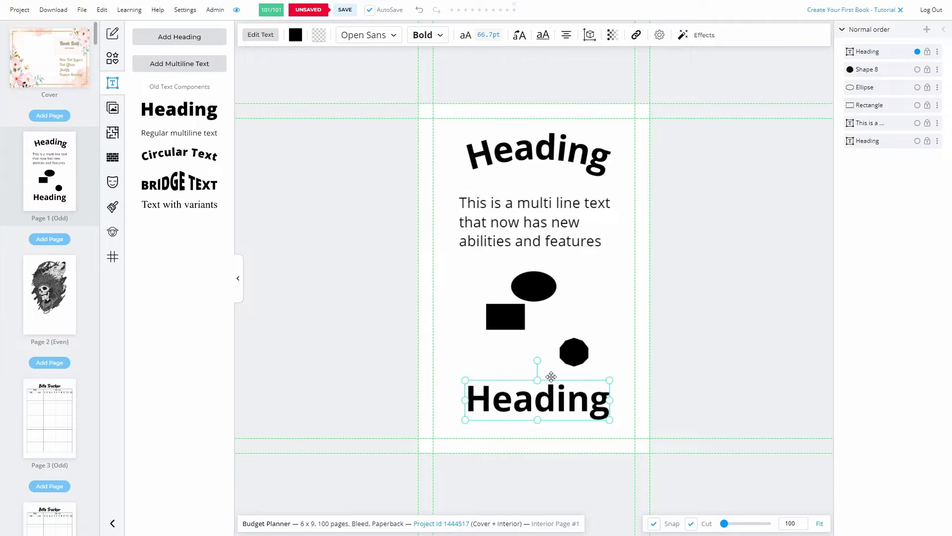
{"action": "left_click_drag", "start_coordinate": [522, 392], "coordinate": [526, 393]}
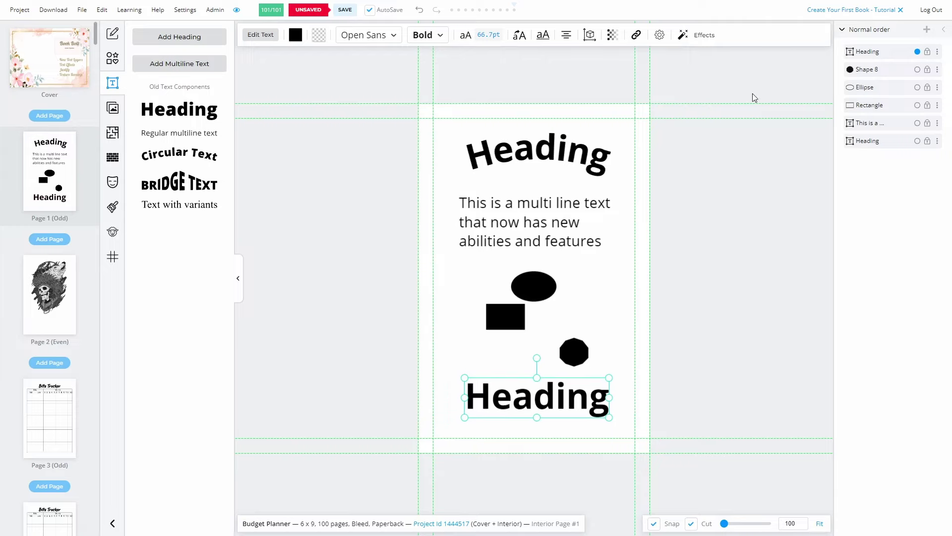
Step: Apply a centre-aligned Custom curve to the new Heading and bend it into a wave
{"action": "left_click", "coordinate": [698, 35]}
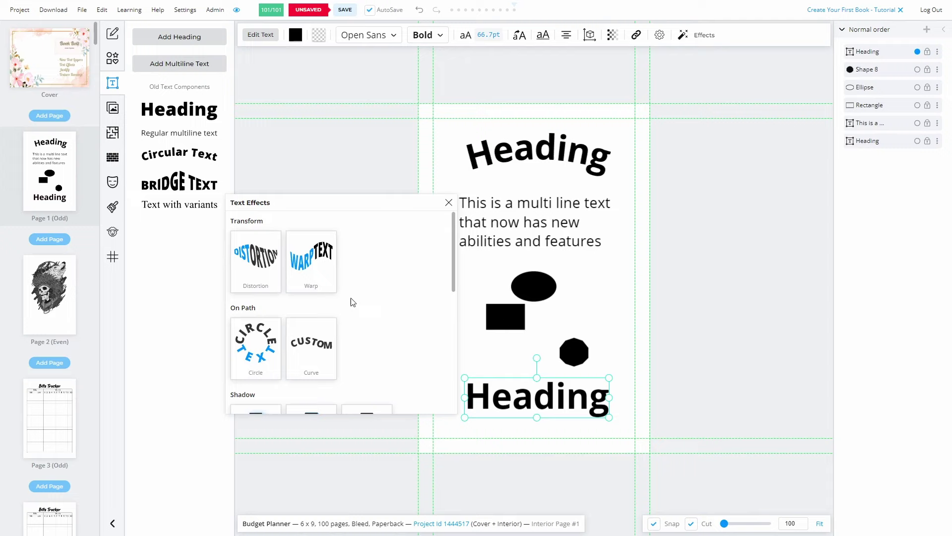
{"action": "scroll", "coordinate": [353, 302], "scroll_direction": "down", "scroll_amount": 2}
{"action": "left_click", "coordinate": [323, 308]}
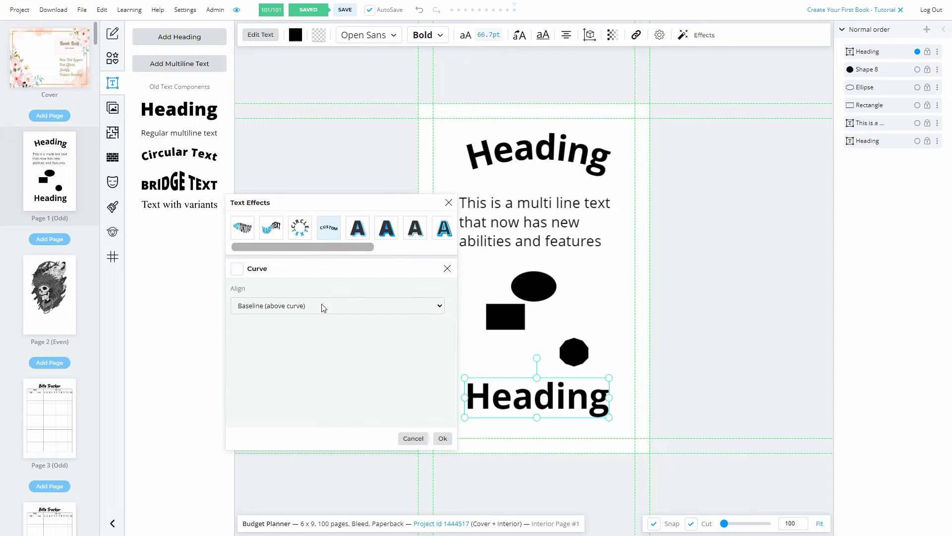
{"action": "left_click", "coordinate": [237, 269]}
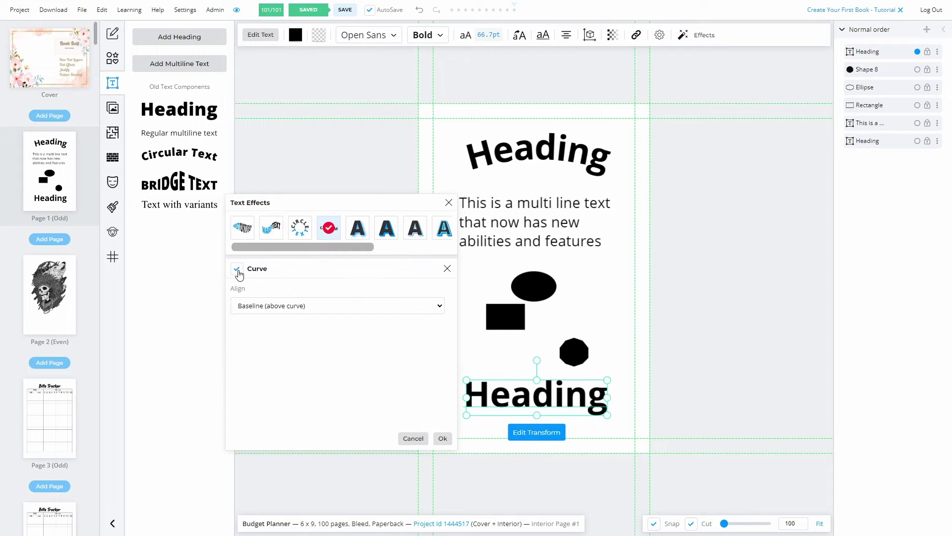
{"action": "left_click", "coordinate": [313, 308]}
{"action": "left_click", "coordinate": [255, 340]}
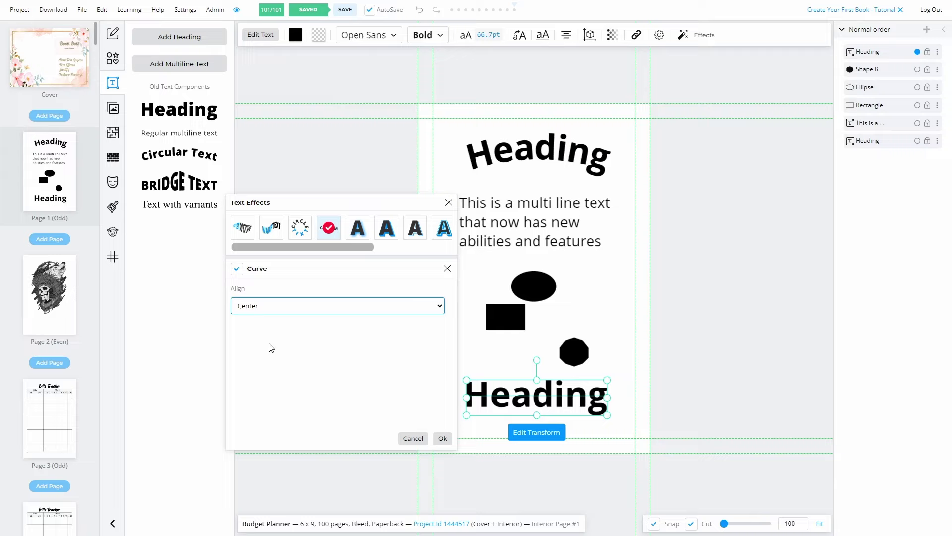
{"action": "left_click", "coordinate": [445, 438]}
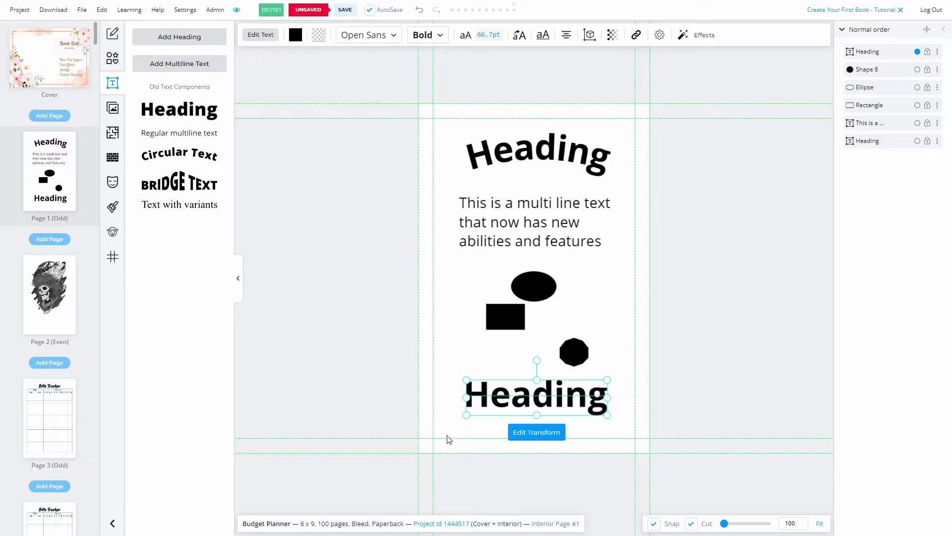
{"action": "left_click", "coordinate": [536, 433]}
{"action": "mouse_move", "coordinate": [509, 397]}
{"action": "left_mouse_down"}
{"action": "mouse_move", "coordinate": [516, 380]}
{"action": "mouse_move", "coordinate": [488, 418]}
{"action": "left_mouse_up"}
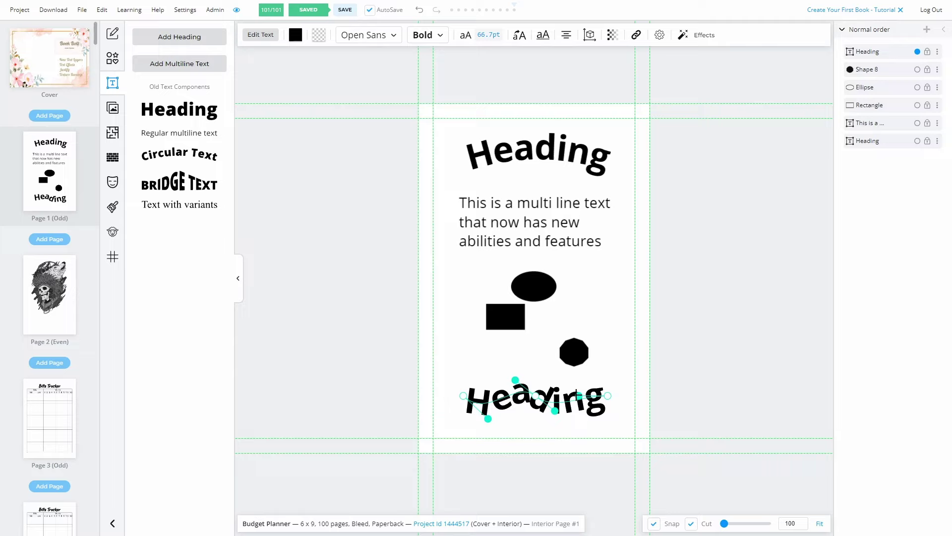
{"action": "left_click_drag", "start_coordinate": [579, 395], "coordinate": [531, 402]}
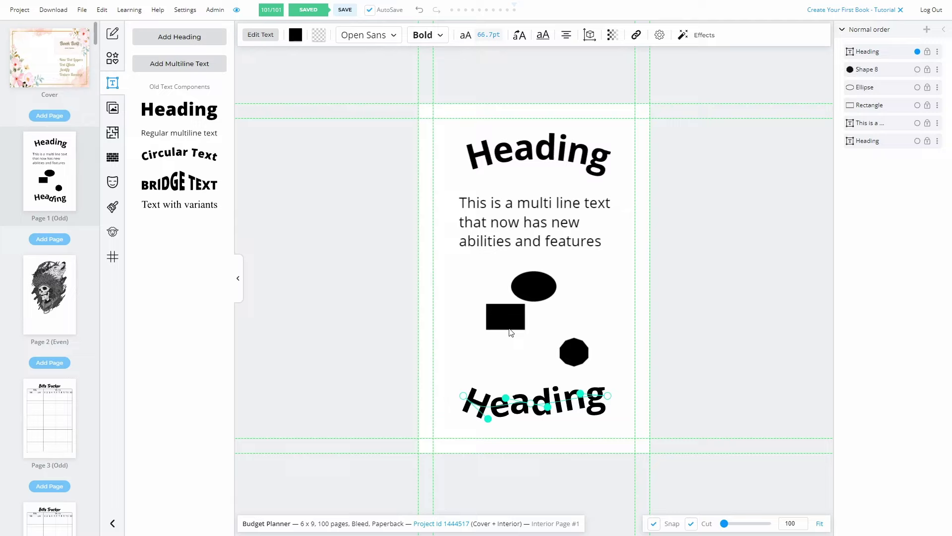
Step: Review the top Heading's text effects without changes, then select the multiline paragraph
{"action": "left_click", "coordinate": [550, 152]}
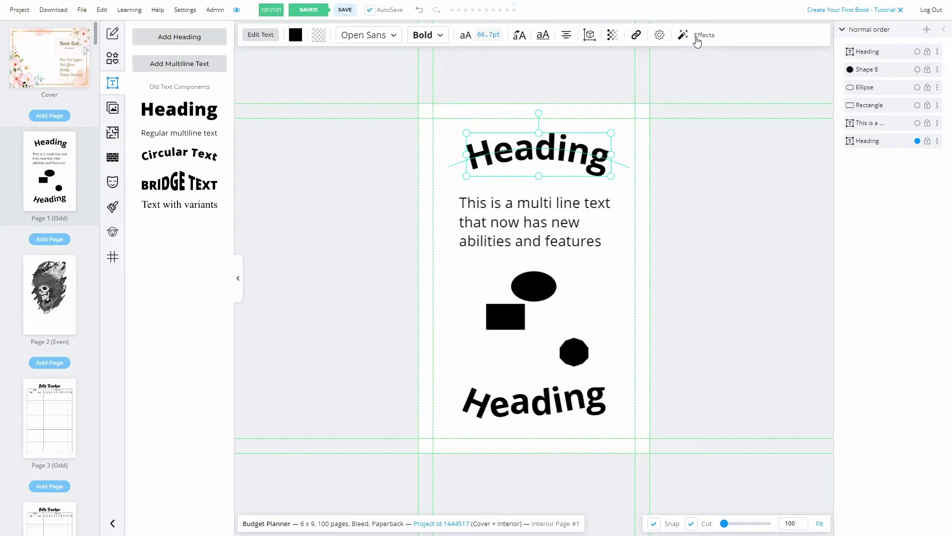
{"action": "left_click", "coordinate": [699, 37]}
{"action": "left_click_drag", "start_coordinate": [355, 208], "coordinate": [316, 202]}
{"action": "scroll", "coordinate": [347, 303], "scroll_direction": "down", "scroll_amount": 5}
{"action": "scroll", "coordinate": [341, 323], "scroll_direction": "up", "scroll_amount": 5}
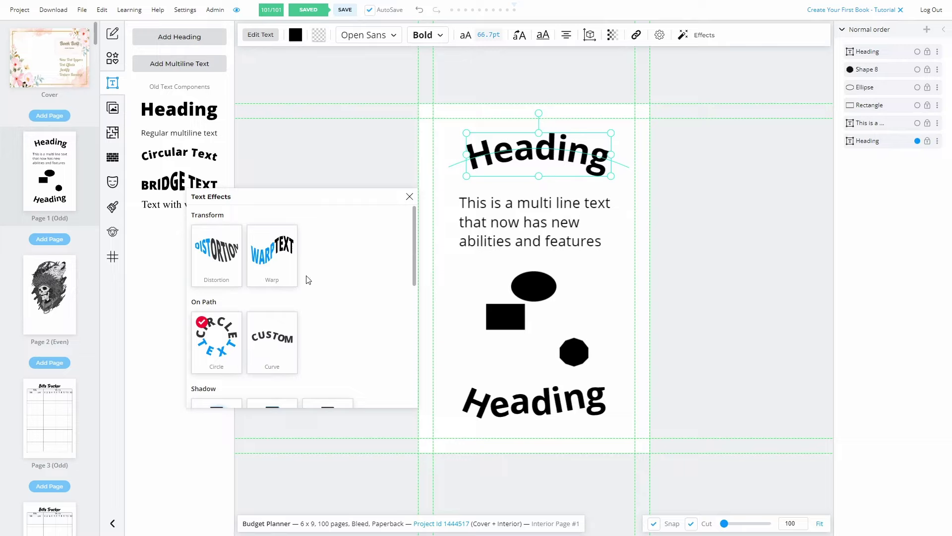
{"action": "left_click", "coordinate": [410, 197]}
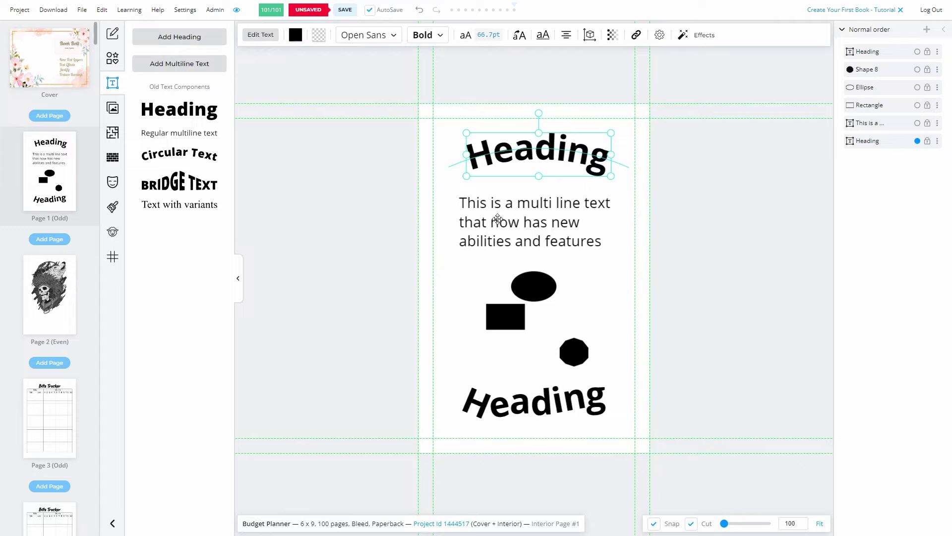
{"action": "left_click", "coordinate": [520, 222]}
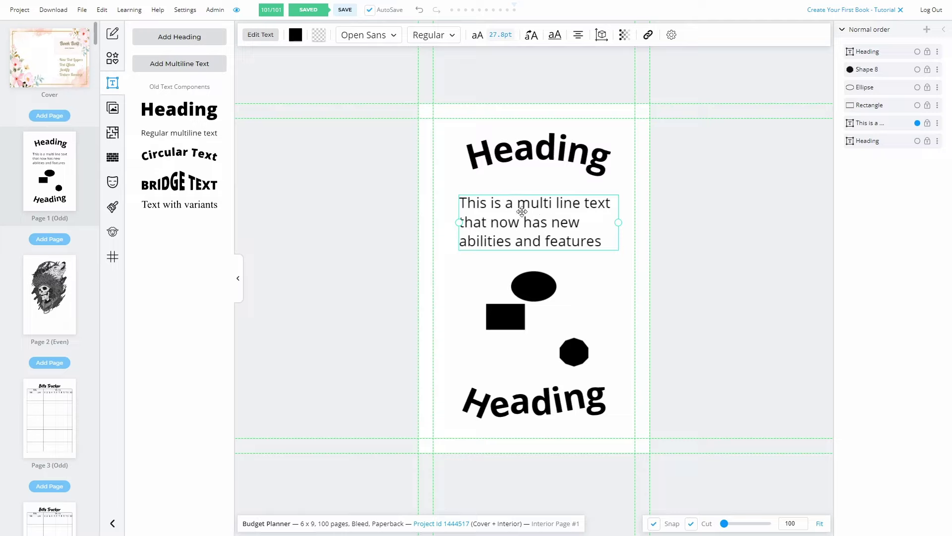
Step: Set the paragraph's alignment to Justify and stretch its box slightly to the right
{"action": "left_click", "coordinate": [578, 37]}
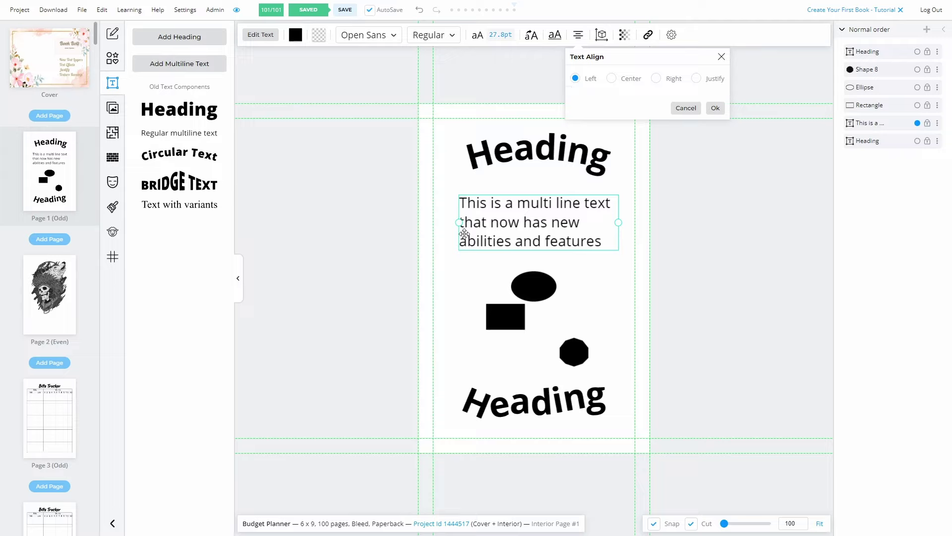
{"action": "left_click", "coordinate": [612, 80]}
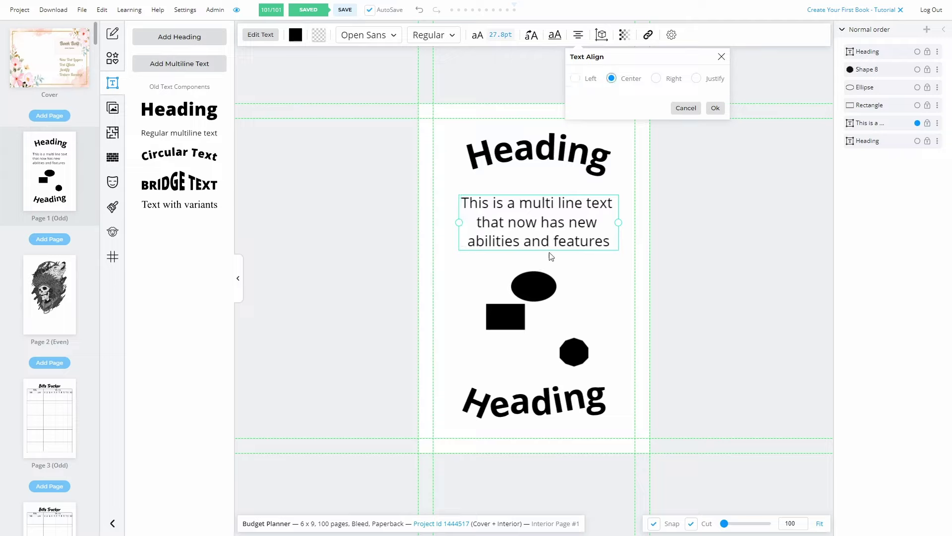
{"action": "left_click", "coordinate": [656, 80]}
{"action": "left_click", "coordinate": [696, 79]}
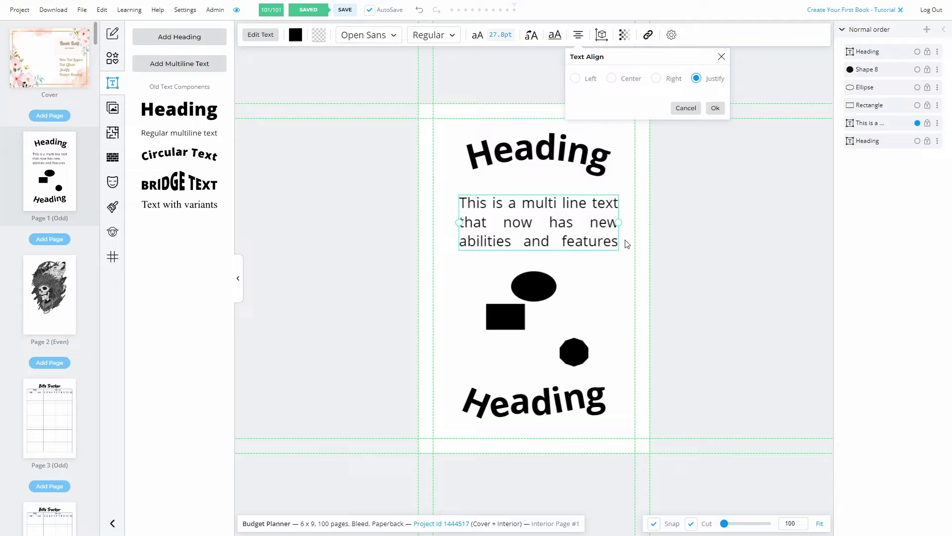
{"action": "mouse_move", "coordinate": [618, 222]}
{"action": "left_mouse_down"}
{"action": "mouse_move", "coordinate": [655, 223]}
{"action": "mouse_move", "coordinate": [575, 224]}
{"action": "mouse_move", "coordinate": [624, 223]}
{"action": "left_mouse_up"}
{"action": "left_click", "coordinate": [715, 107]}
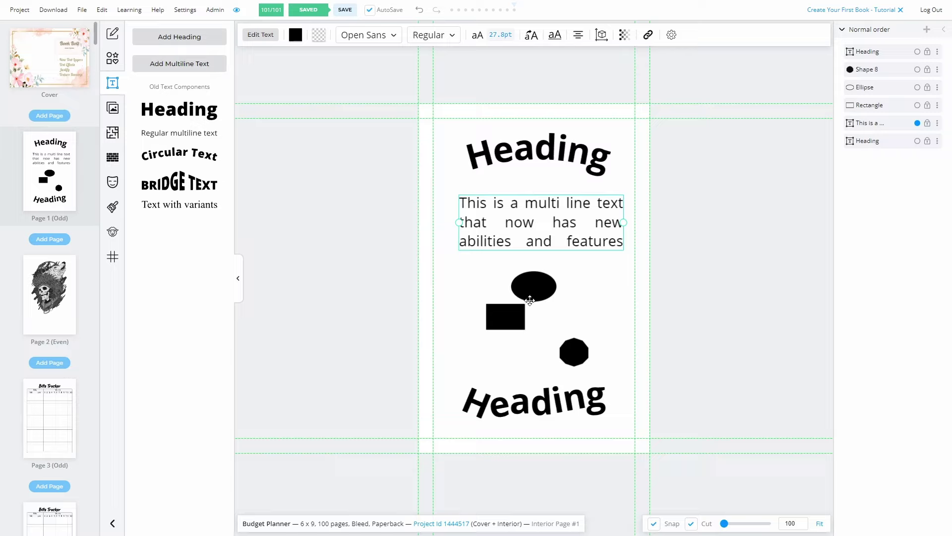
{"action": "left_click_drag", "start_coordinate": [469, 266], "coordinate": [620, 375]}
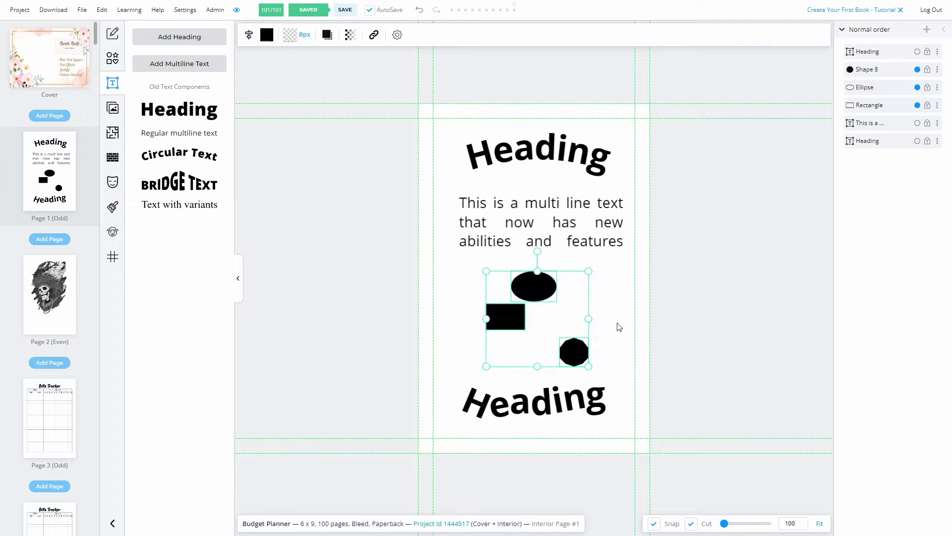
{"action": "left_click", "coordinate": [249, 35]}
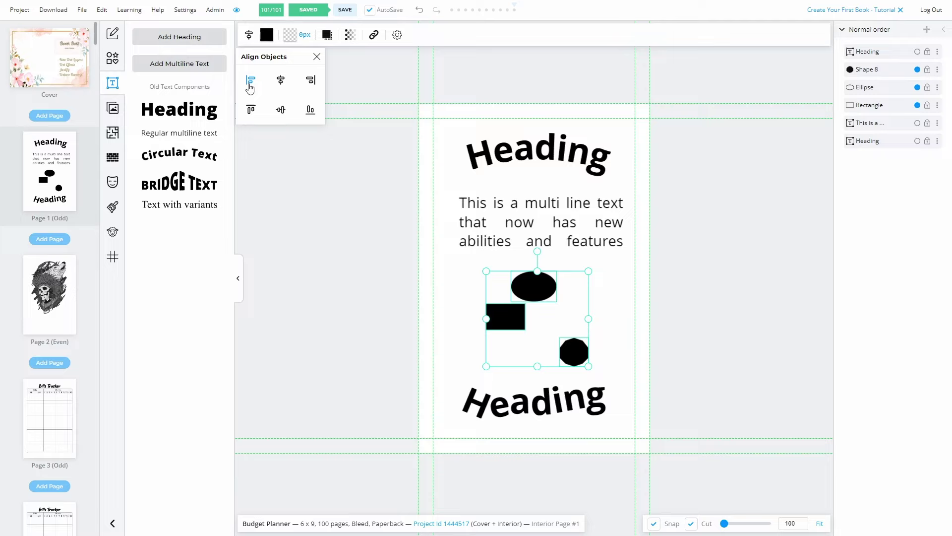
{"action": "left_click", "coordinate": [252, 82]}
{"action": "left_click", "coordinate": [317, 57]}
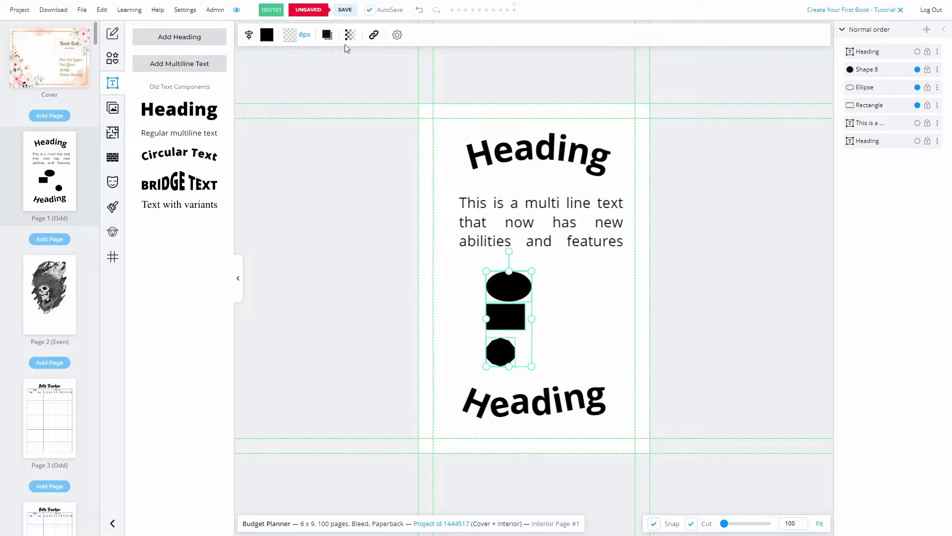
{"action": "left_click", "coordinate": [419, 10]}
{"action": "left_click_drag", "start_coordinate": [463, 263], "coordinate": [648, 385]}
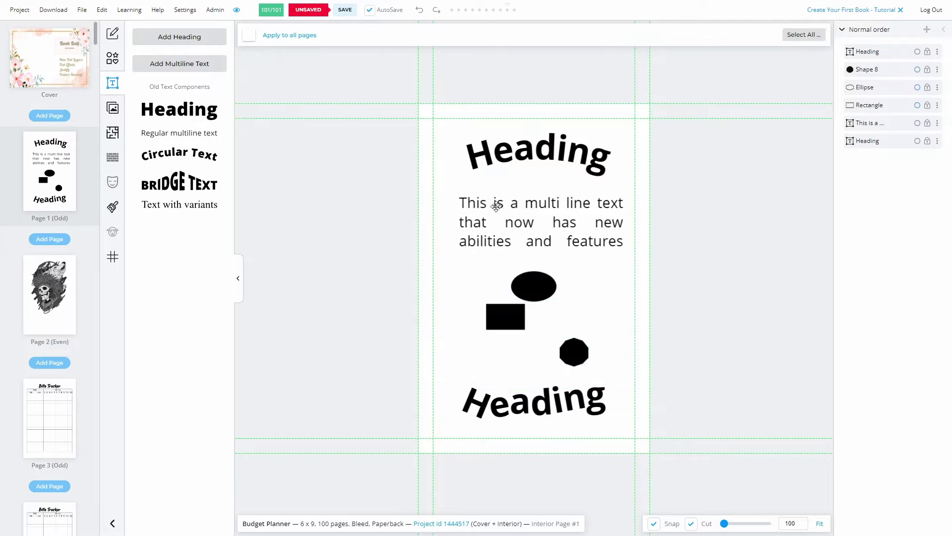
{"action": "left_click", "coordinate": [461, 201]}
{"action": "left_click", "coordinate": [533, 286], "text": "shift"}
{"action": "left_click", "coordinate": [249, 35]}
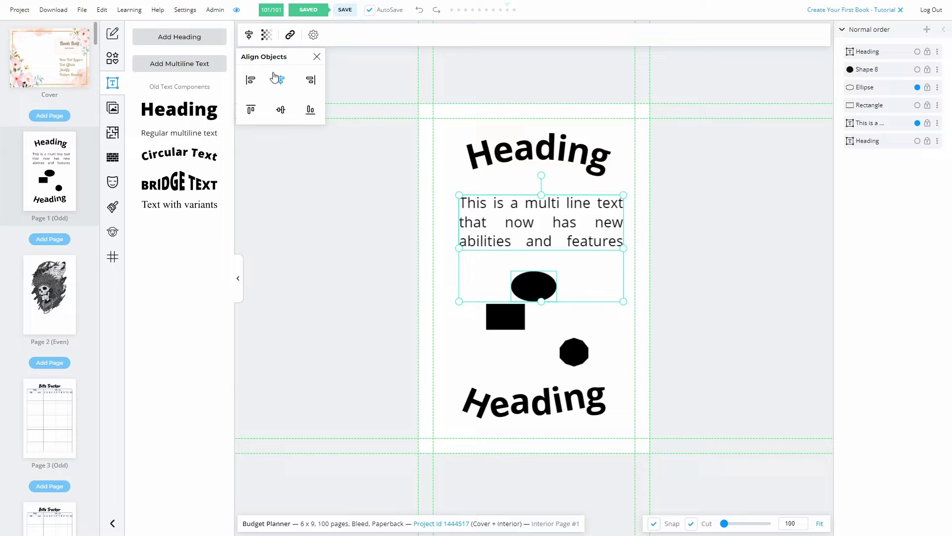
{"action": "left_click", "coordinate": [316, 58]}
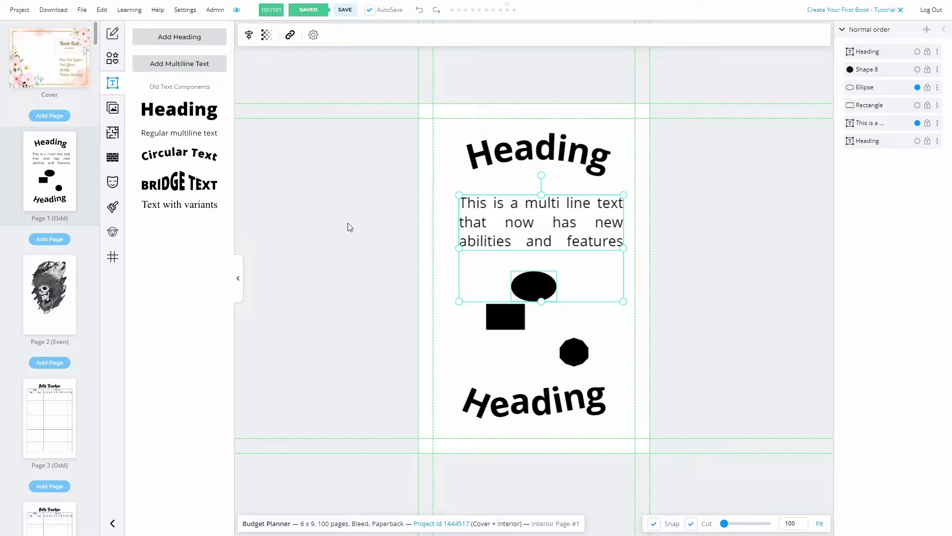
Step: Select and delete every object on Page 1, then save the project
{"action": "left_click_drag", "start_coordinate": [414, 89], "coordinate": [692, 454]}
{"action": "key", "text": "Delete"}
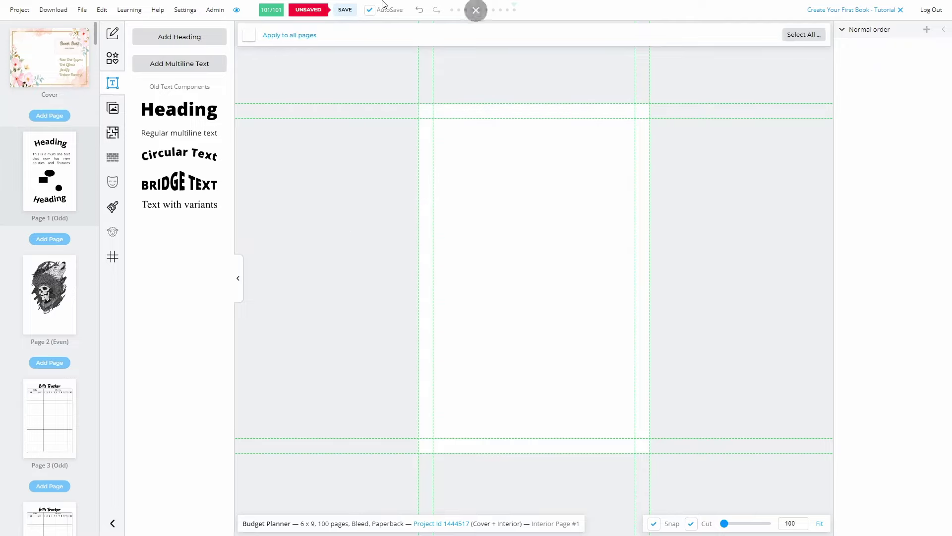
{"action": "left_click", "coordinate": [344, 11]}
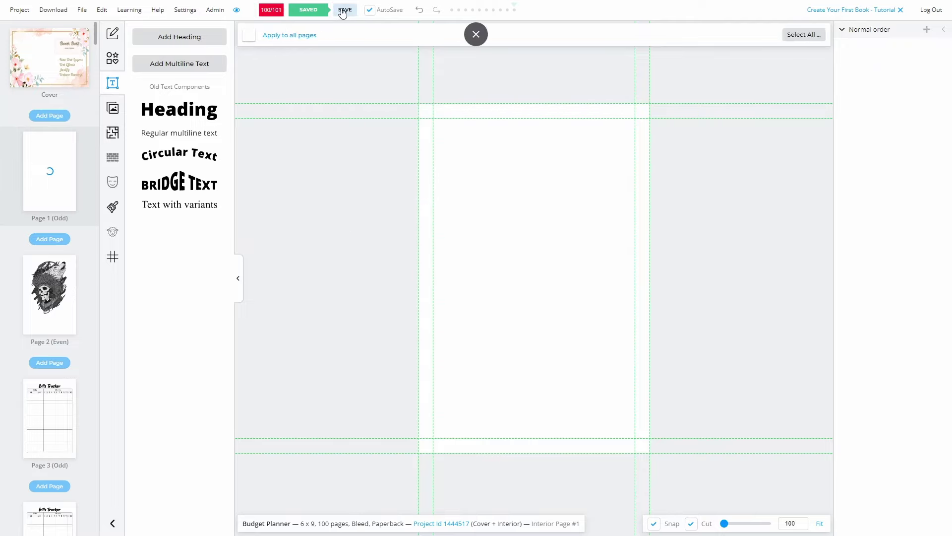
Step: Add a Heading, enlarge and centre it near the top, and colour it blue
{"action": "left_click", "coordinate": [184, 38]}
{"action": "left_click_drag", "start_coordinate": [521, 276], "coordinate": [521, 236]}
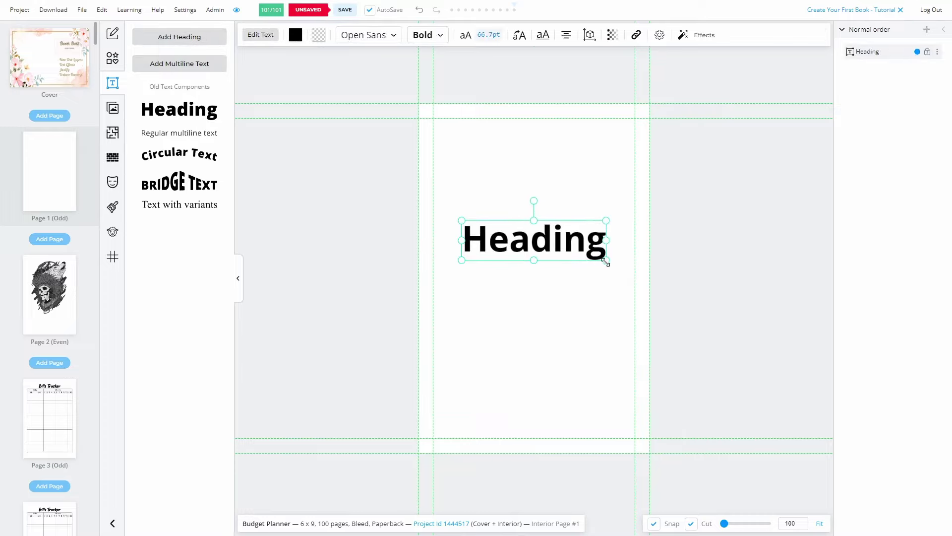
{"action": "left_click_drag", "start_coordinate": [605, 259], "coordinate": [650, 283]}
{"action": "left_click_drag", "start_coordinate": [573, 244], "coordinate": [548, 243]}
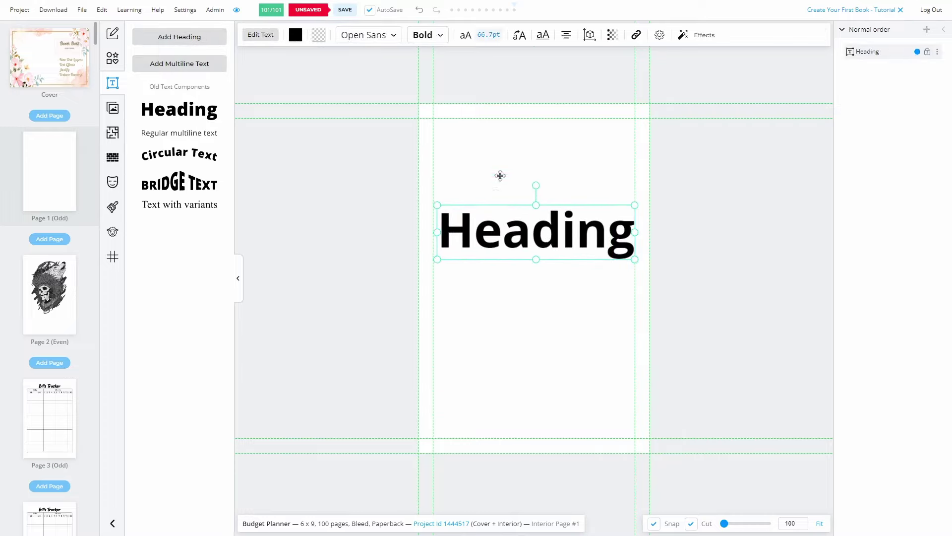
{"action": "left_click_drag", "start_coordinate": [635, 260], "coordinate": [629, 258]}
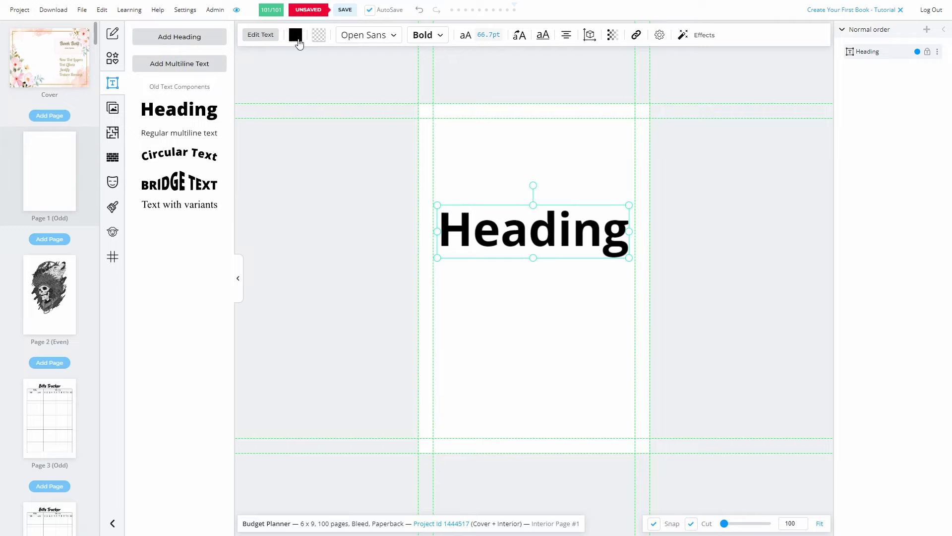
{"action": "left_click", "coordinate": [295, 34]}
{"action": "left_click", "coordinate": [329, 95]}
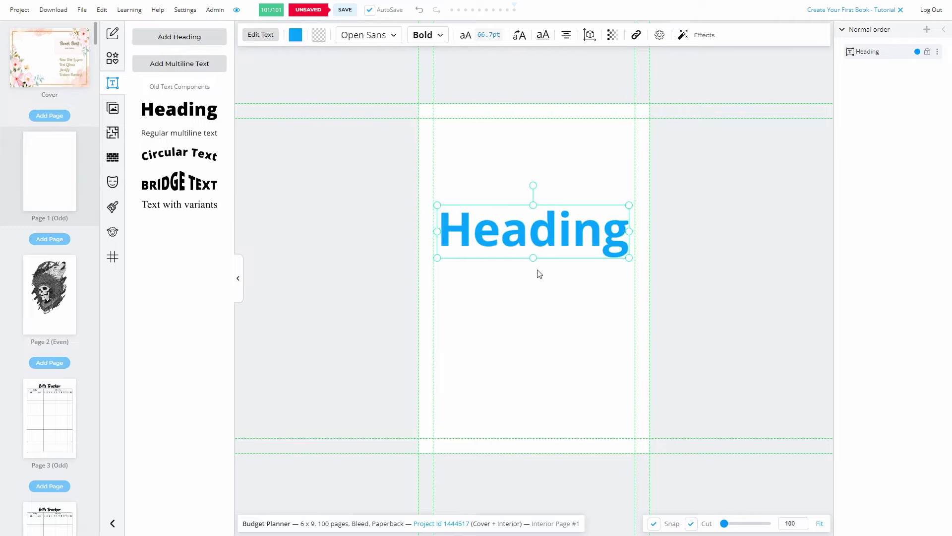
{"action": "scroll", "coordinate": [543, 231], "scroll_direction": "up", "scroll_amount": 5}
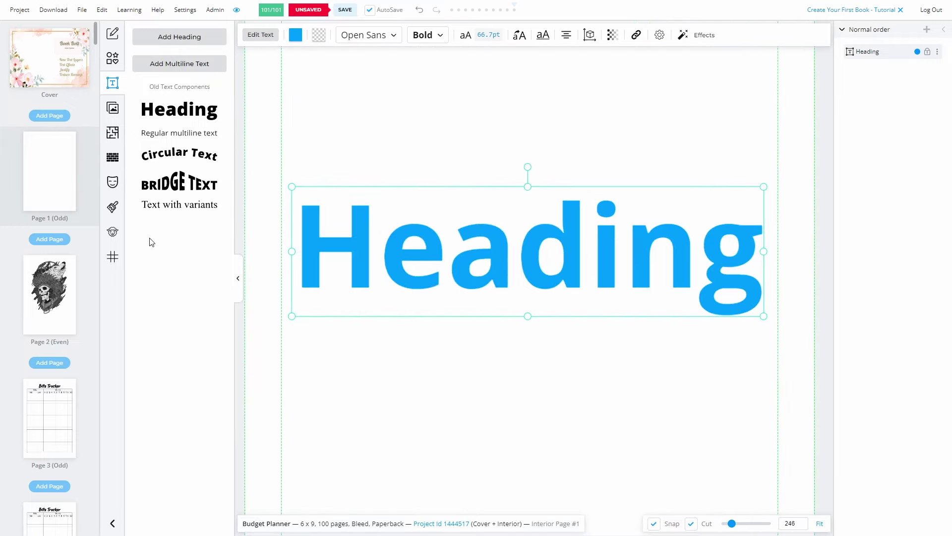
Step: With nothing selected, apply the Black #1 texture at opacity 15
{"action": "left_click", "coordinate": [112, 207]}
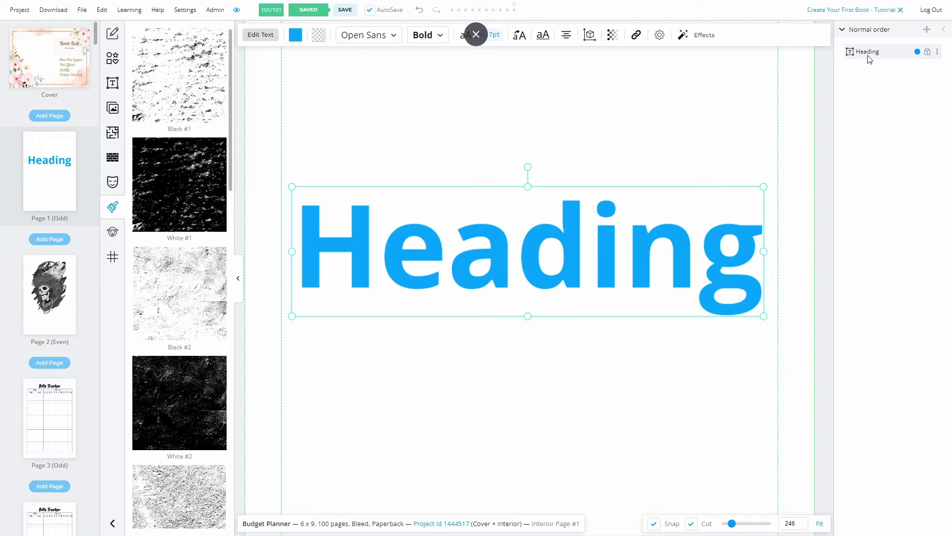
{"action": "left_click", "coordinate": [660, 435]}
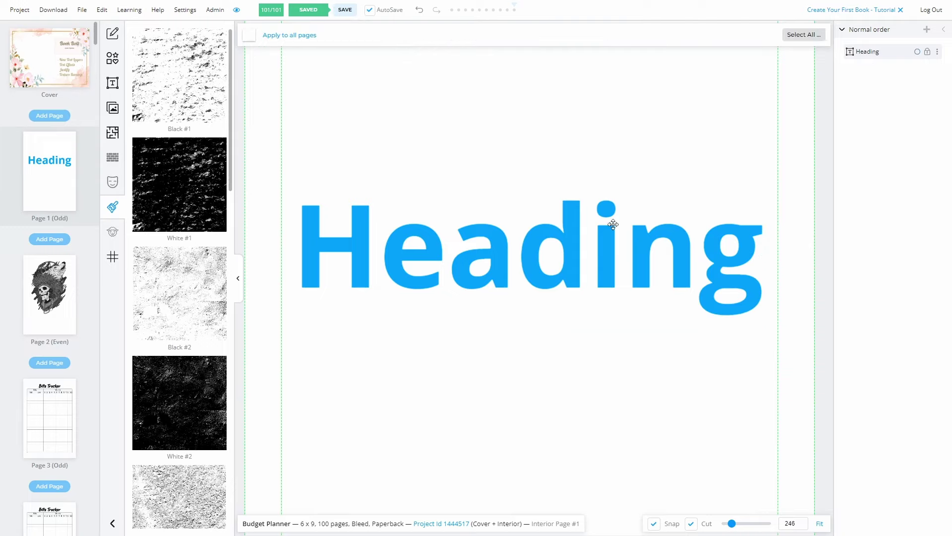
{"action": "left_click", "coordinate": [174, 90]}
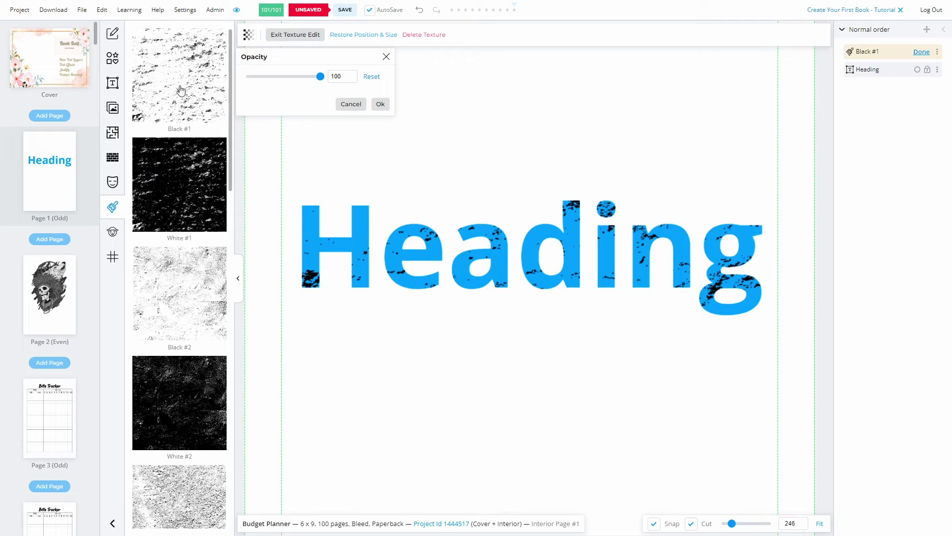
{"action": "left_click_drag", "start_coordinate": [319, 75], "coordinate": [257, 76]}
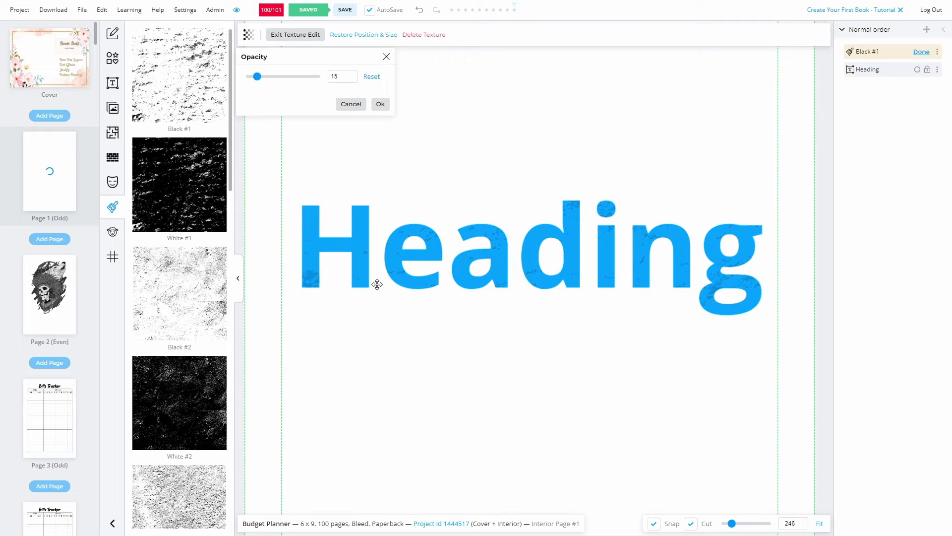
{"action": "left_click", "coordinate": [818, 523]}
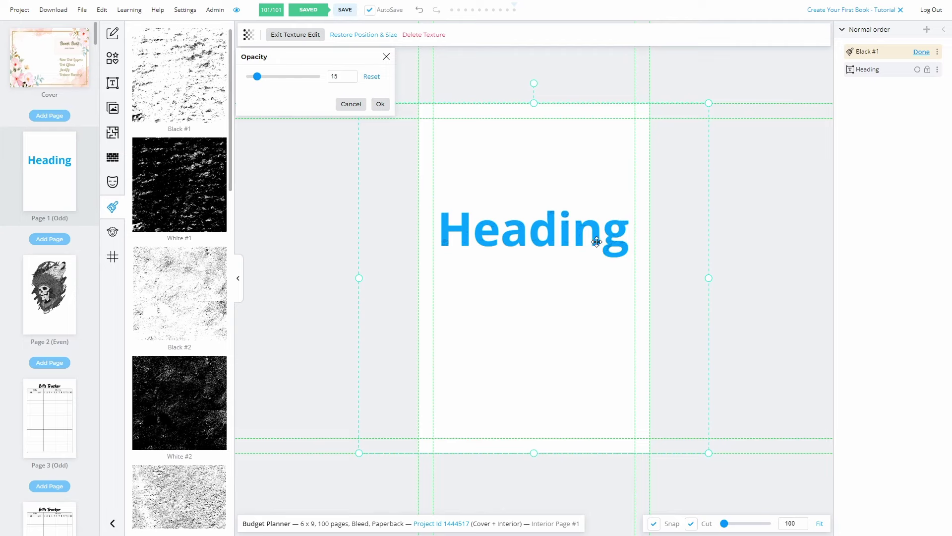
Step: Add a rectangle just below the Heading and fill it red #E90A0A
{"action": "left_click", "coordinate": [114, 60]}
{"action": "left_click", "coordinate": [142, 60]}
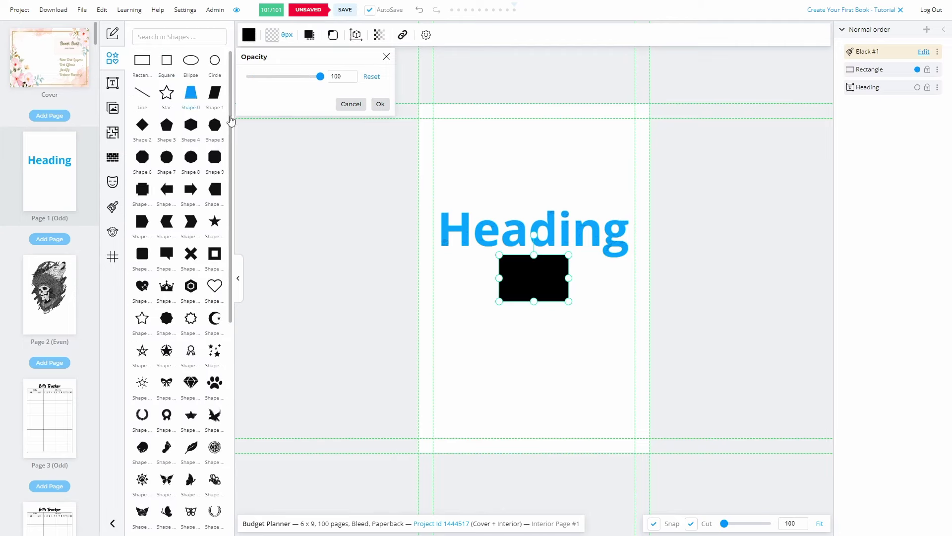
{"action": "left_click_drag", "start_coordinate": [538, 281], "coordinate": [538, 287]}
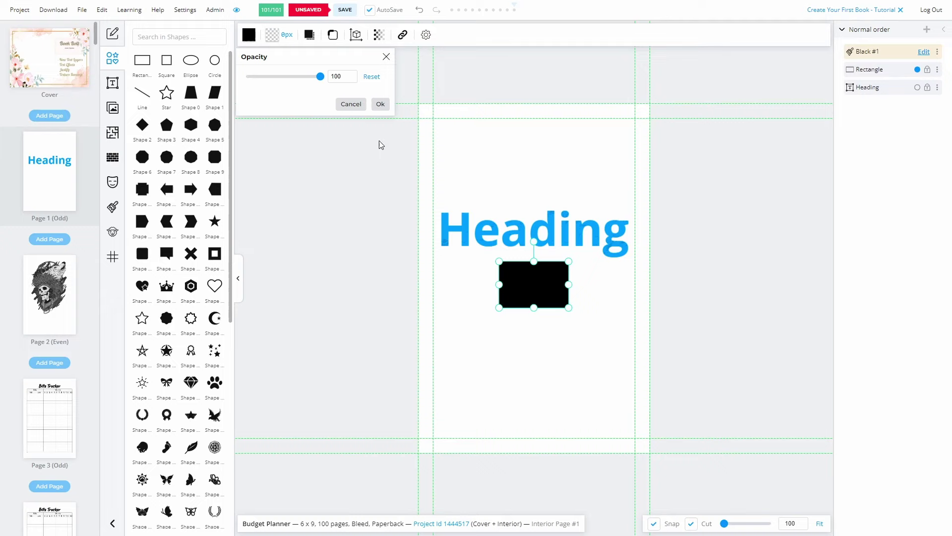
{"action": "left_click", "coordinate": [249, 34]}
{"action": "left_click_drag", "start_coordinate": [303, 143], "coordinate": [364, 117]}
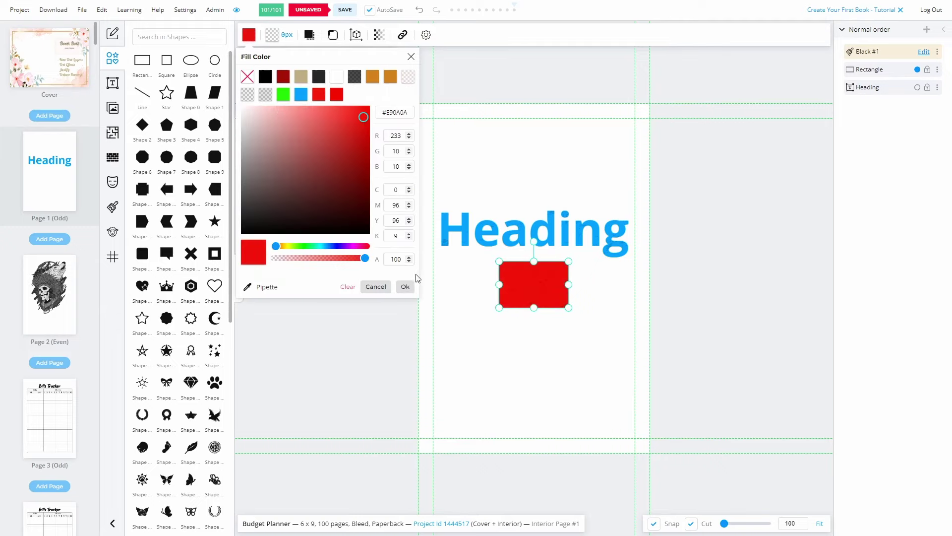
{"action": "left_click", "coordinate": [405, 286]}
Step: Delete the page-wide Black #1 texture
{"action": "scroll", "coordinate": [508, 273], "scroll_direction": "up", "scroll_amount": 5}
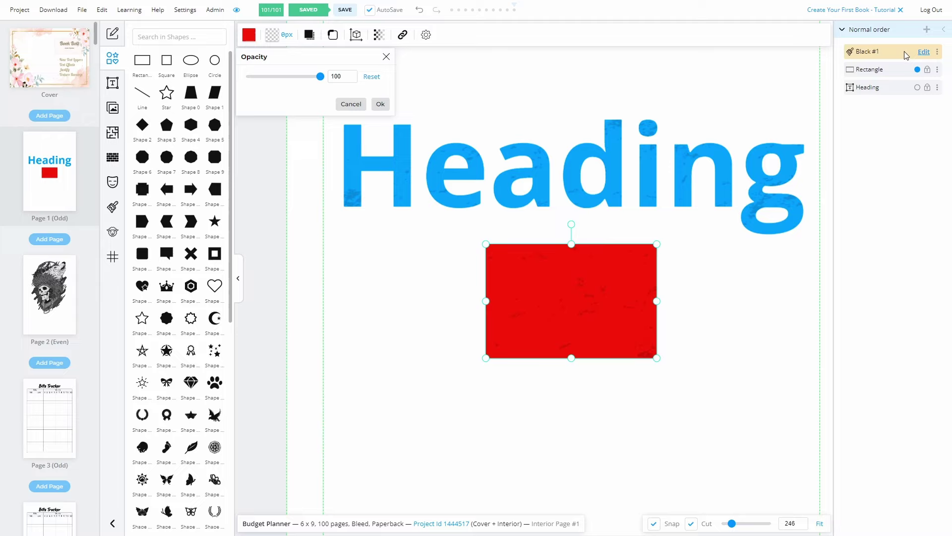
{"action": "left_click", "coordinate": [924, 51]}
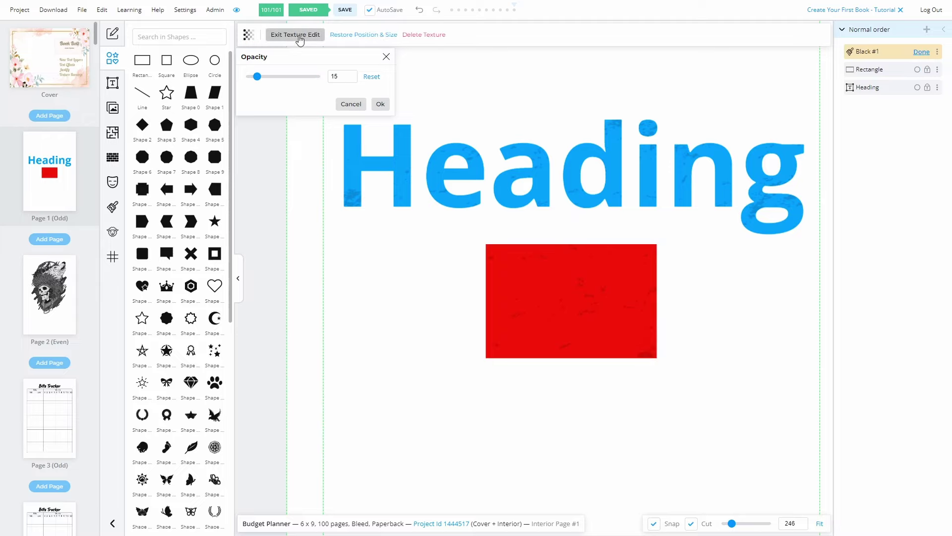
{"action": "left_click", "coordinate": [421, 36]}
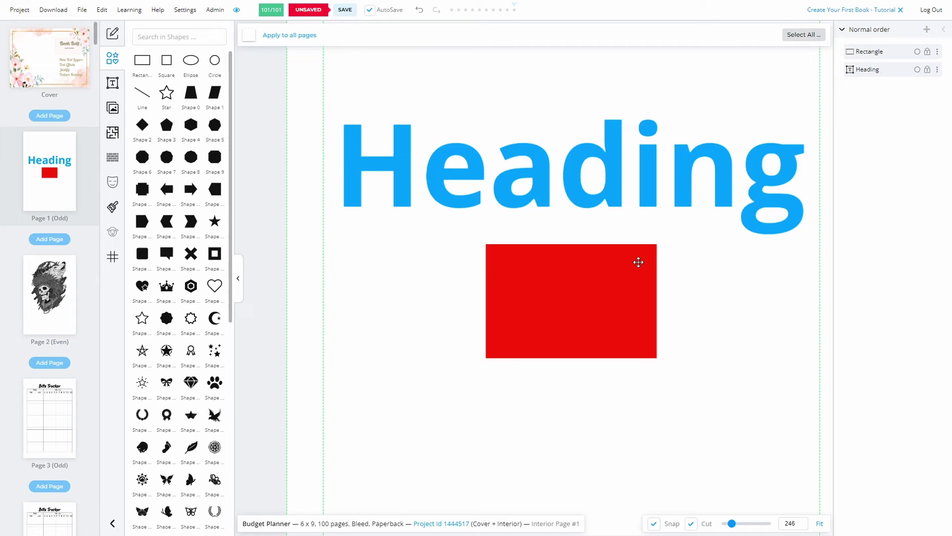
Step: Select the blue Heading and give it its own Black #1 texture at opacity 13
{"action": "left_click", "coordinate": [820, 523]}
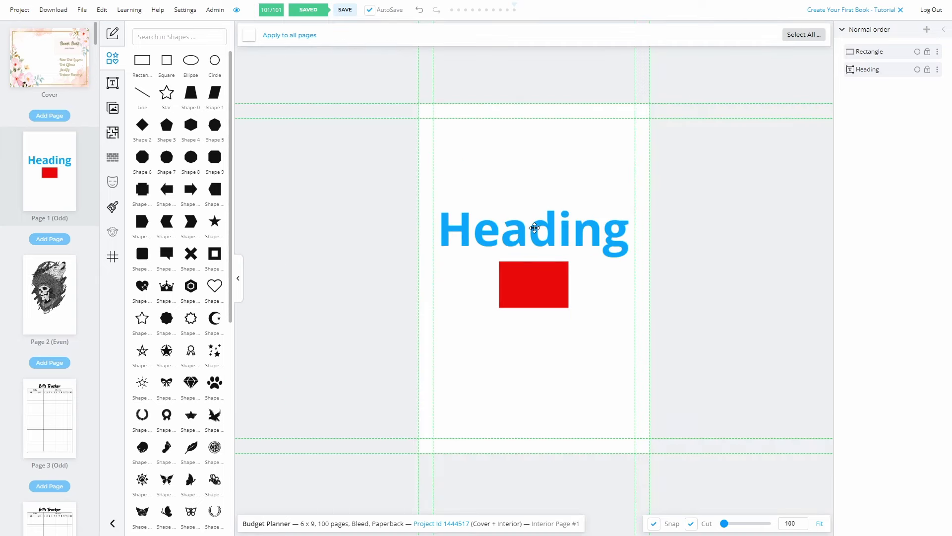
{"action": "left_click", "coordinate": [534, 228]}
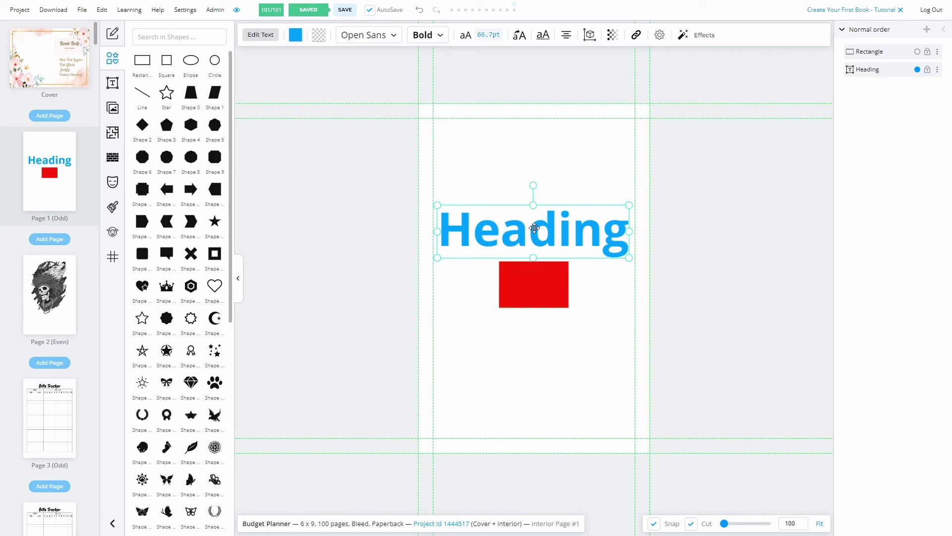
{"action": "left_click", "coordinate": [114, 207]}
{"action": "left_click", "coordinate": [174, 74]}
{"action": "left_click_drag", "start_coordinate": [320, 77], "coordinate": [256, 77]}
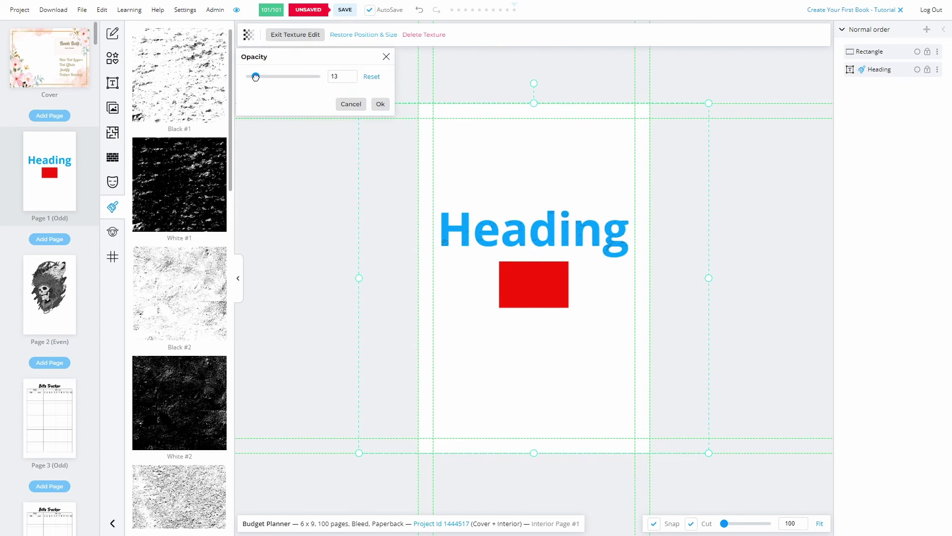
{"action": "left_click", "coordinate": [380, 104]}
{"action": "scroll", "coordinate": [543, 276], "scroll_direction": "up", "scroll_amount": 5}
{"action": "scroll", "coordinate": [543, 276], "scroll_direction": "up", "scroll_amount": 1}
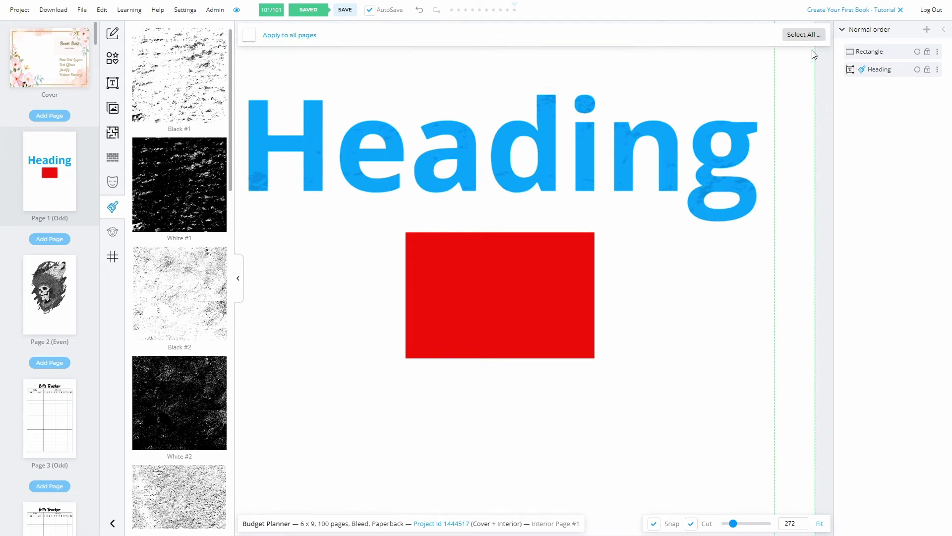
{"action": "mouse_move", "coordinate": [864, 73]}
Step: Edit the Heading layer's texture, shrink its box, then restore the original position and size
{"action": "right_click", "coordinate": [864, 71]}
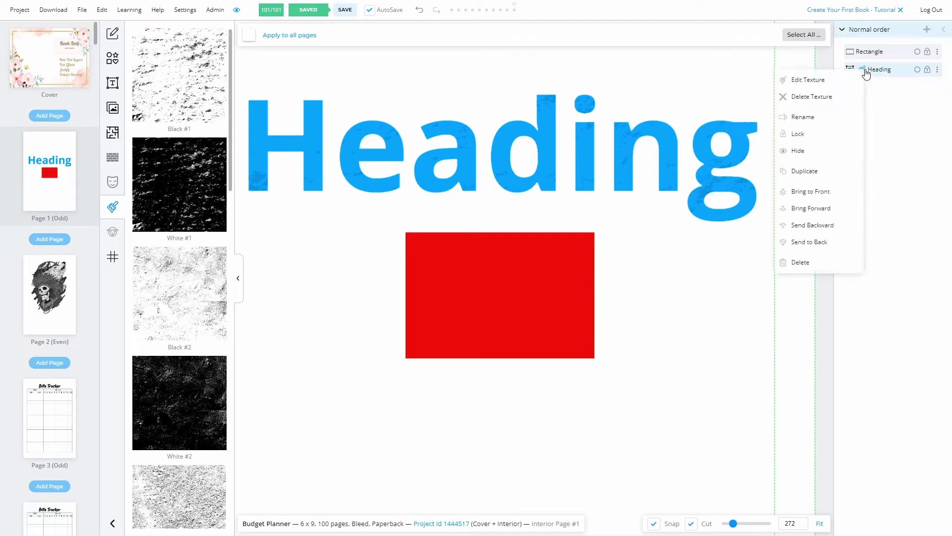
{"action": "left_click", "coordinate": [816, 80]}
{"action": "left_click", "coordinate": [819, 524]}
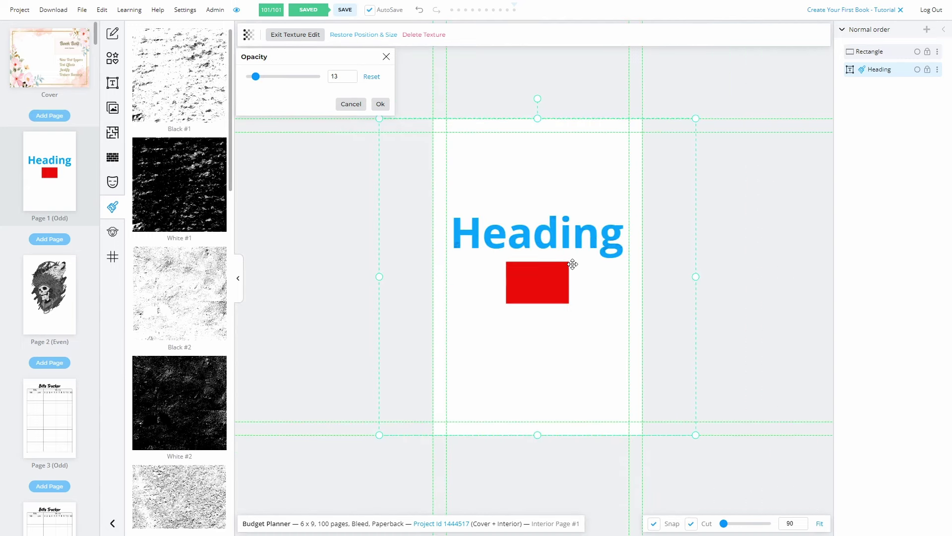
{"action": "left_click_drag", "start_coordinate": [696, 119], "coordinate": [584, 172]}
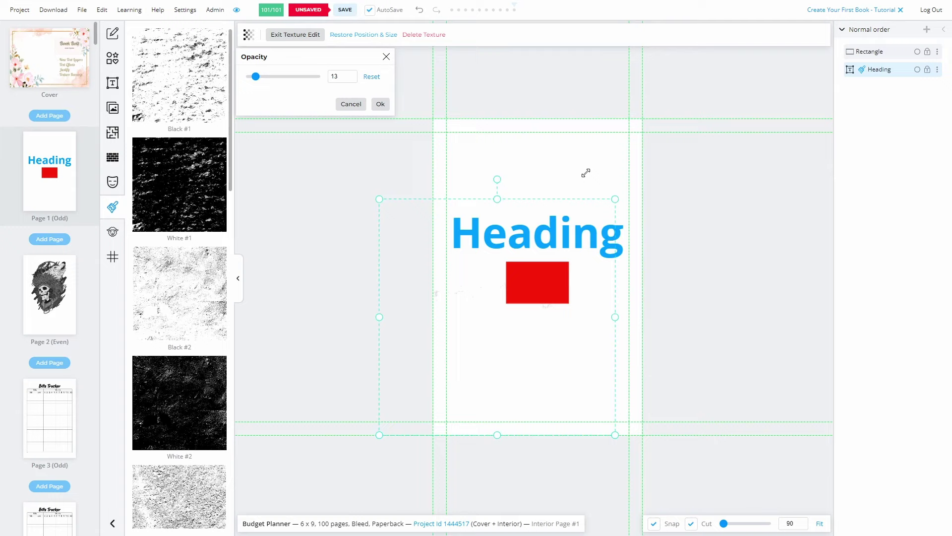
{"action": "left_click", "coordinate": [377, 39]}
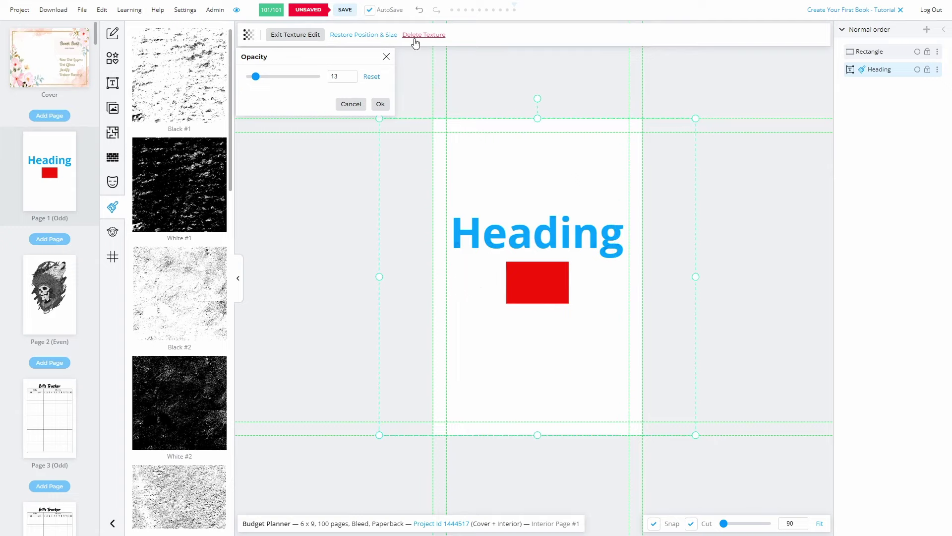
Step: Switch from Page 1 to the floral Cover page with the Book Bolt title
{"action": "left_click", "coordinate": [34, 60]}
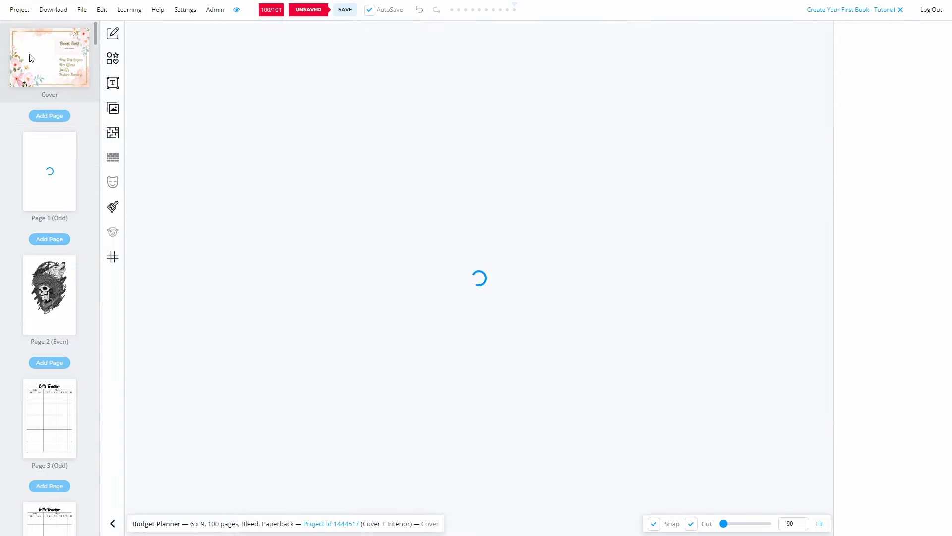